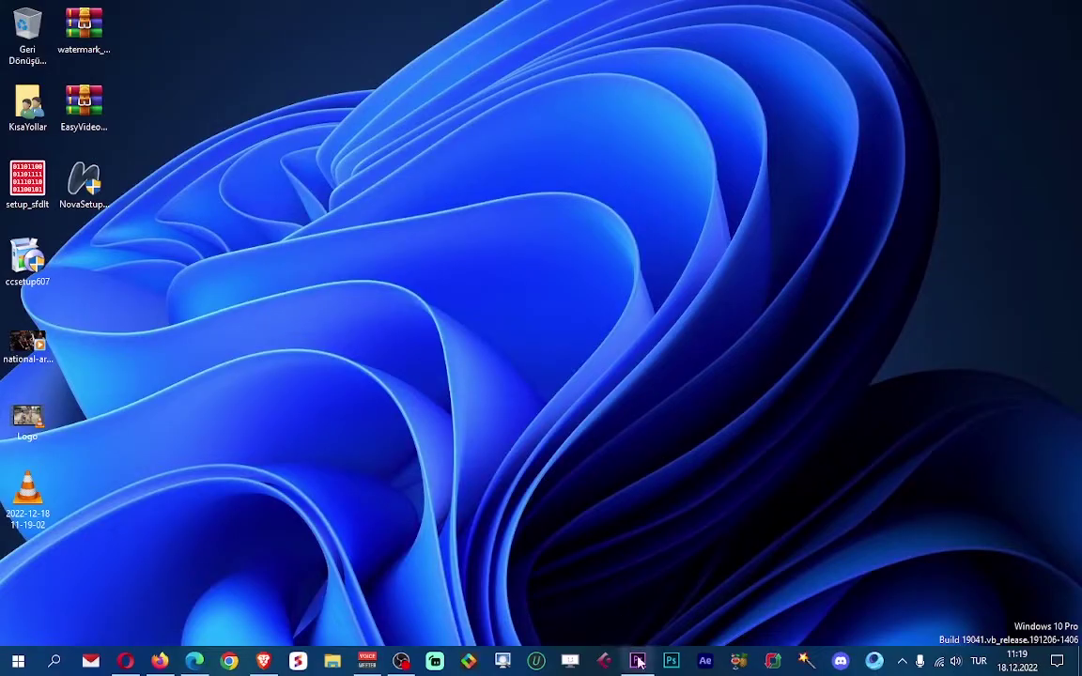
Step: Import Logo.mp4 from the desktop into Premiere Pro and create a sequence from it
left_click(638, 664)
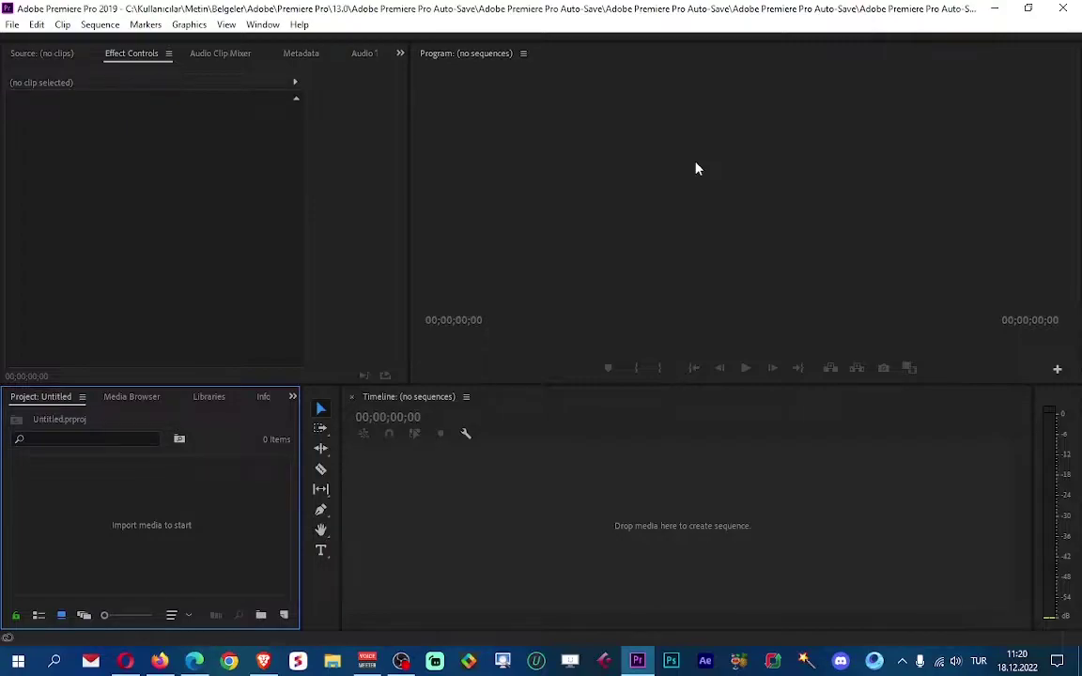
key("ctrl+i")
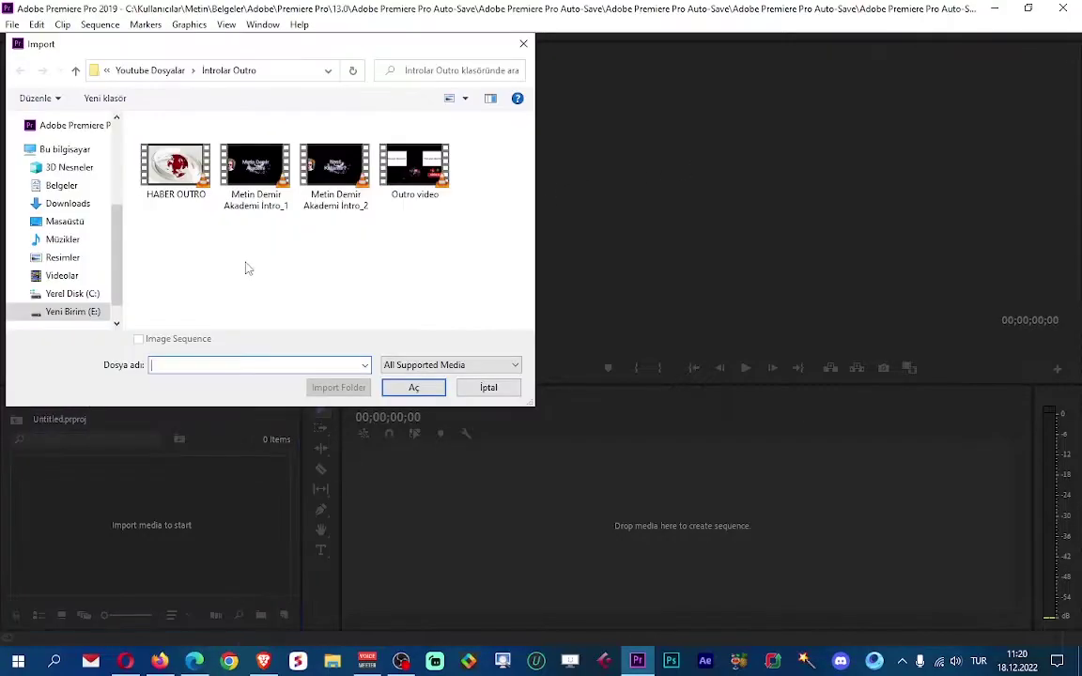
left_click(70, 228)
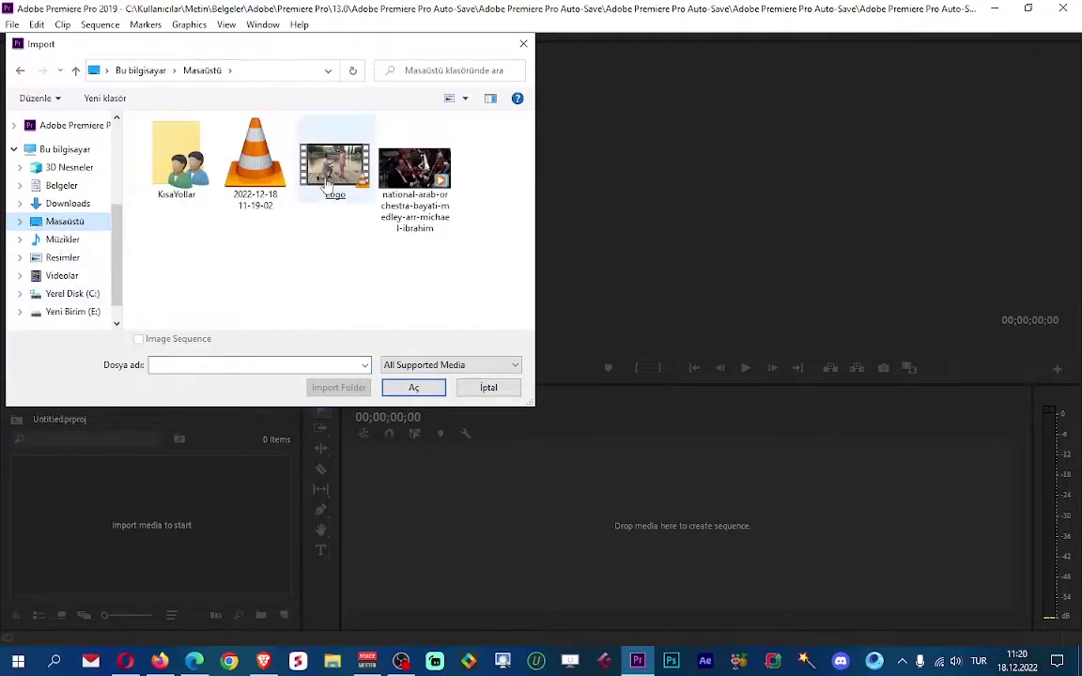
double_click(330, 169)
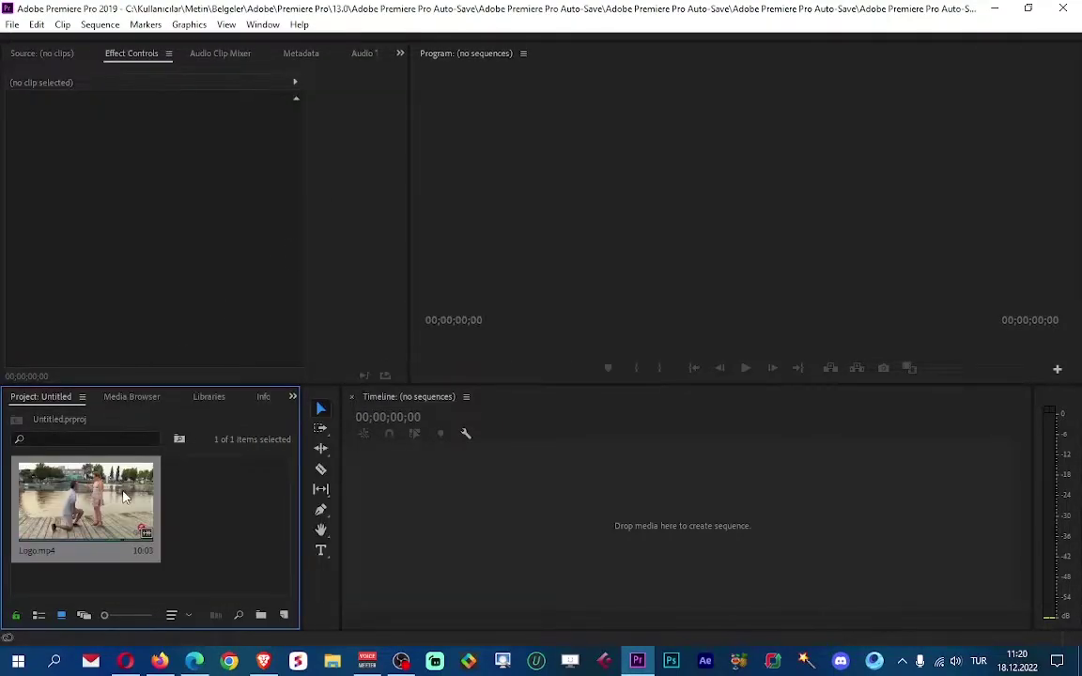
left_click_drag(125, 495, 414, 573)
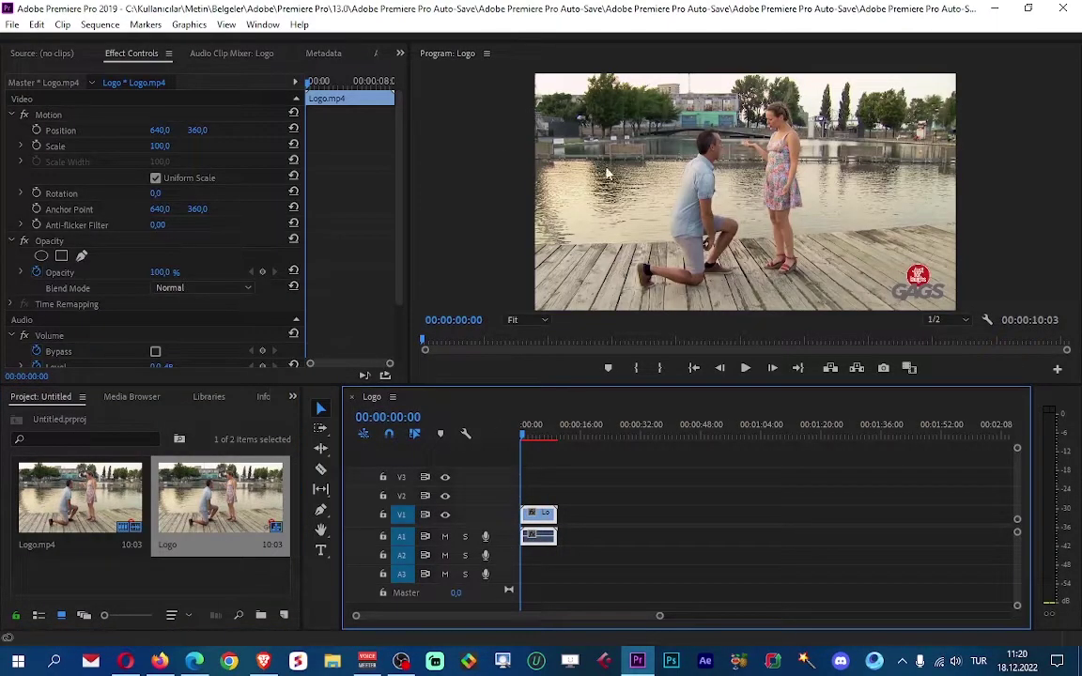
Step: Move the playhead to 00:00:04:00 and apply the Crop video effect to the Logo.mp4 clip
left_click(534, 438)
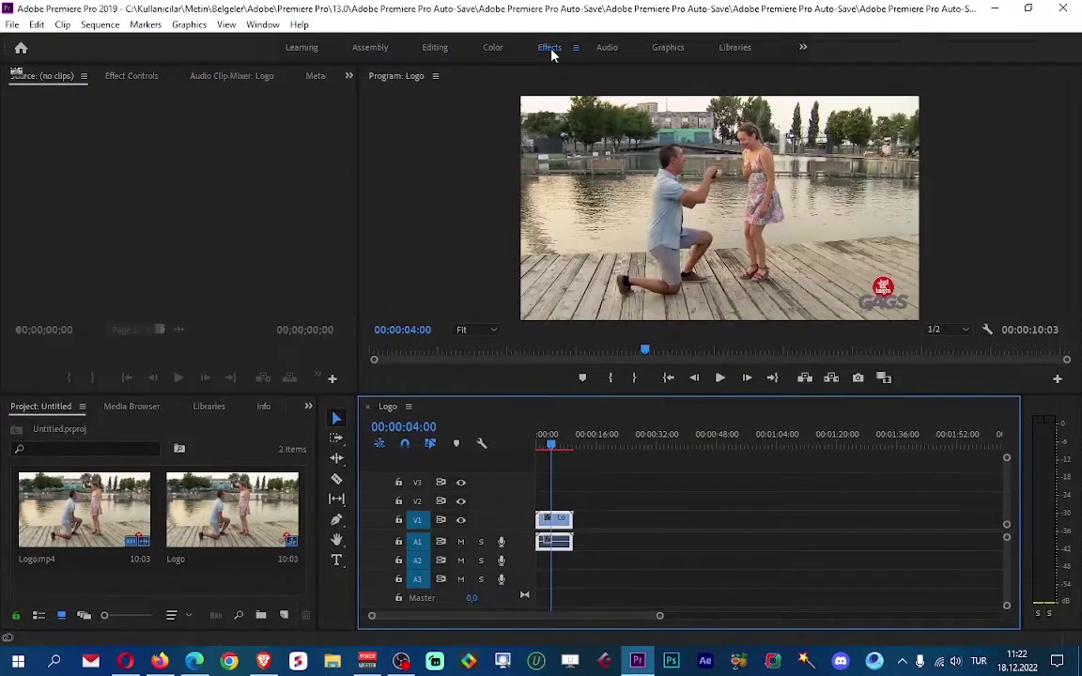
left_click(551, 48)
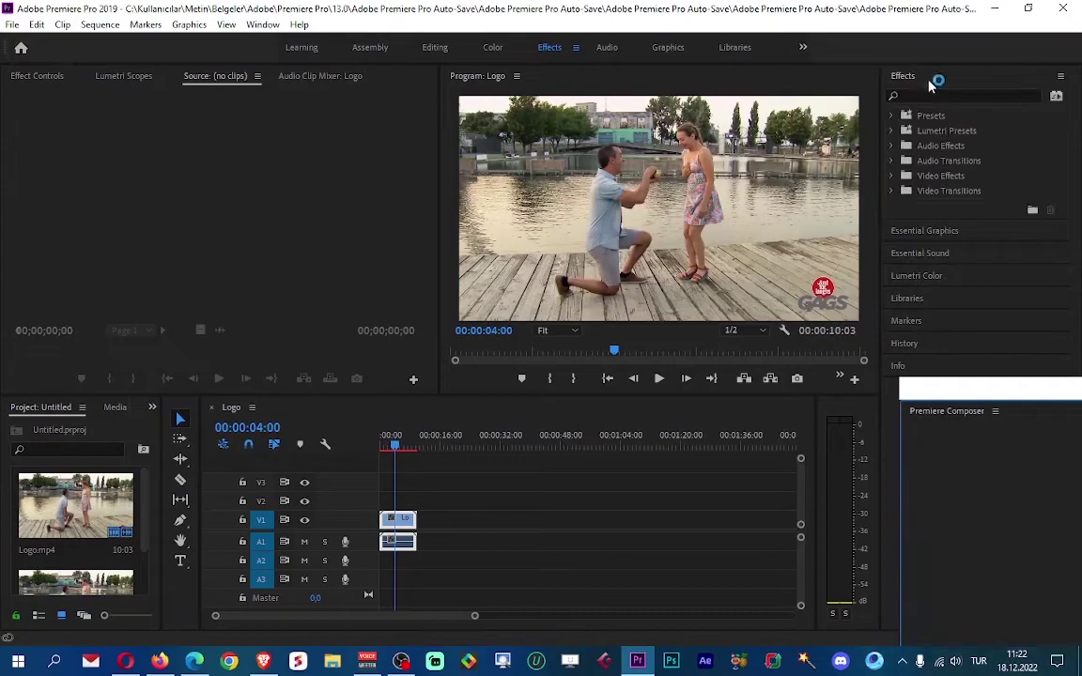
left_click(900, 98)
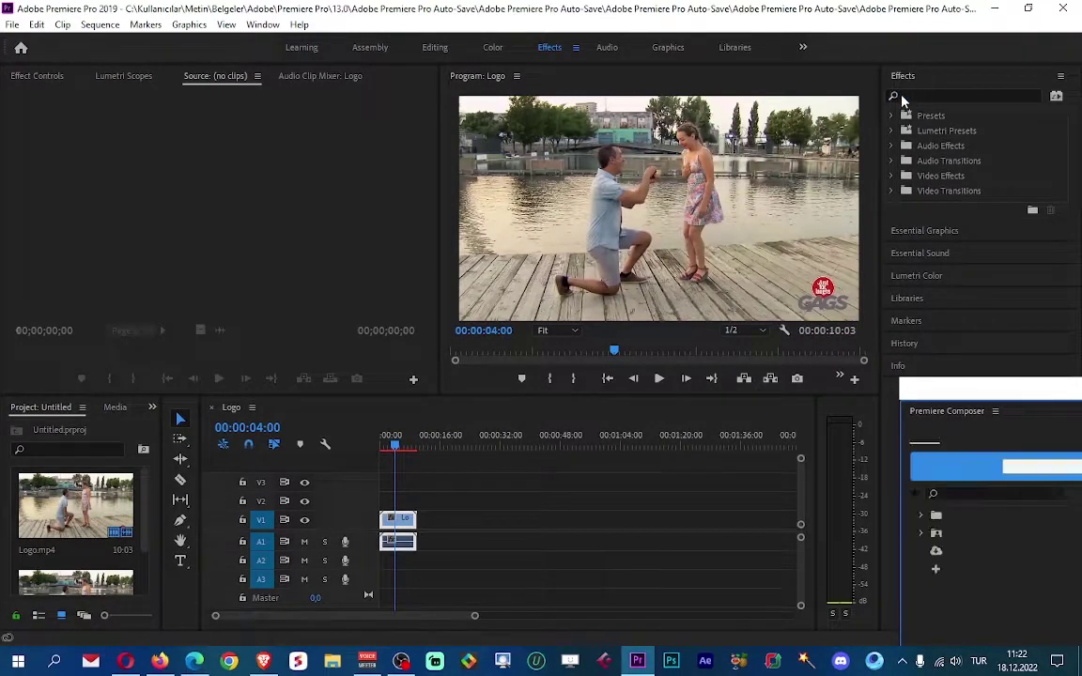
type("crop")
left_click_drag(942, 204, 408, 527)
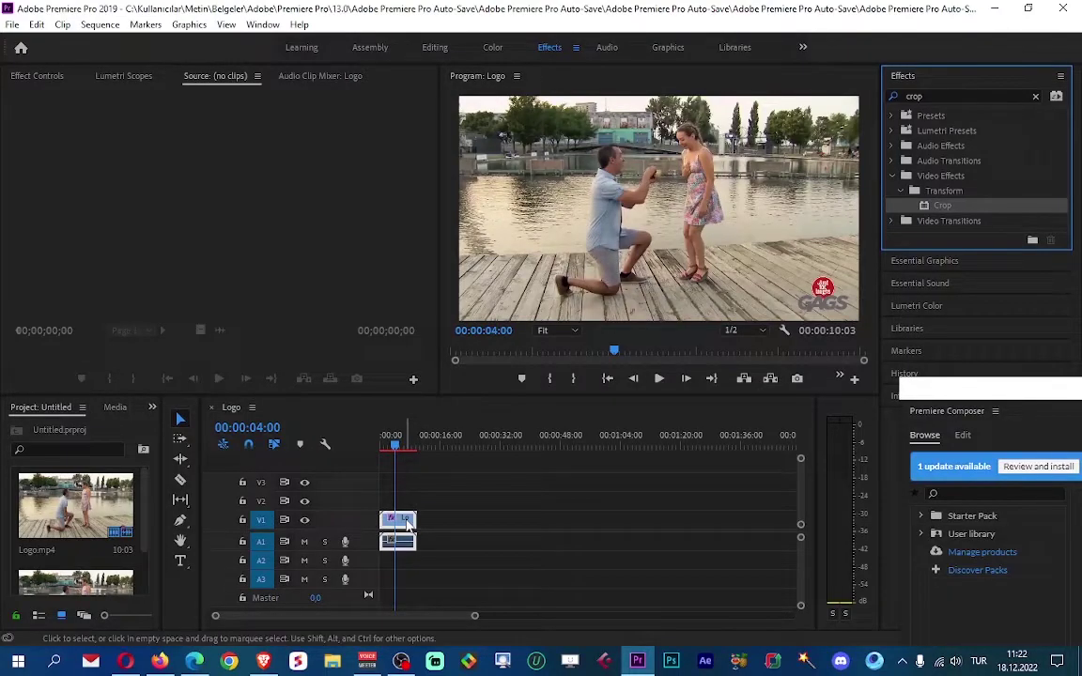
Step: Crop the clip's right side by 16% to cut off the watermark and set its horizontal position to 709
left_click(433, 47)
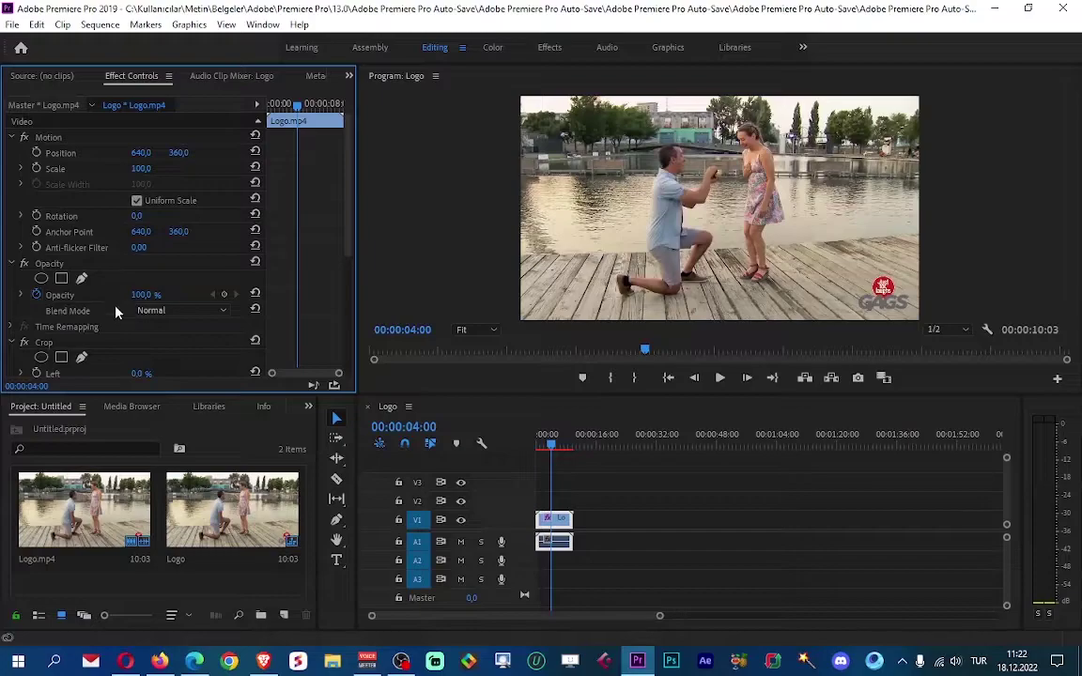
scroll(117, 313, "down", 6)
scroll(116, 313, "up", 2)
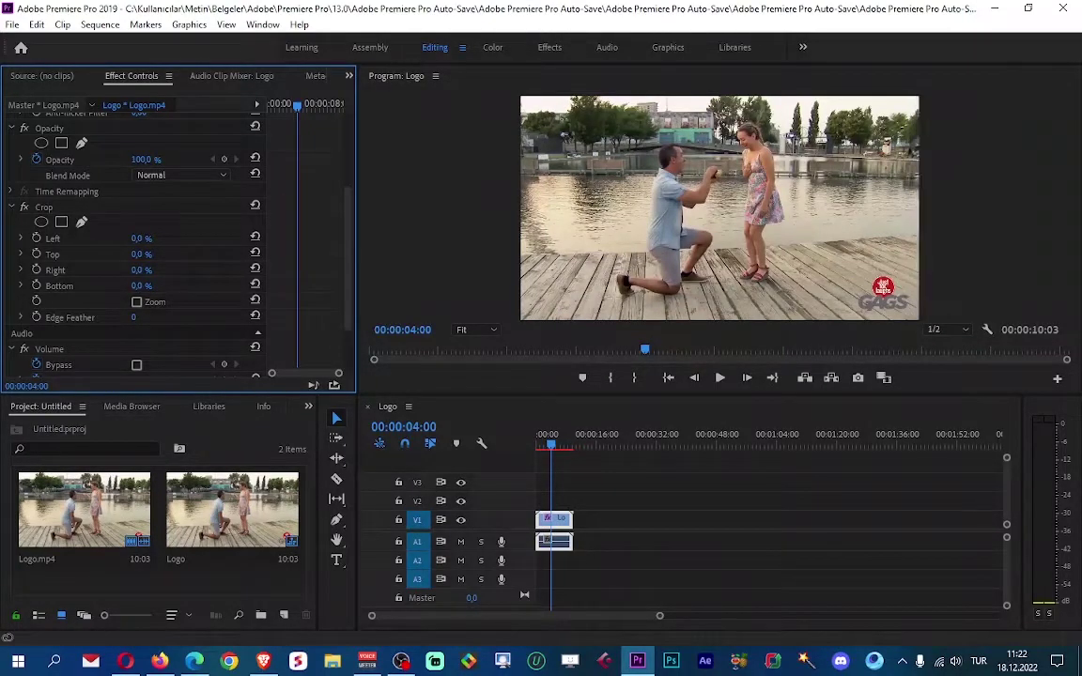
left_click_drag(141, 269, 222, 270)
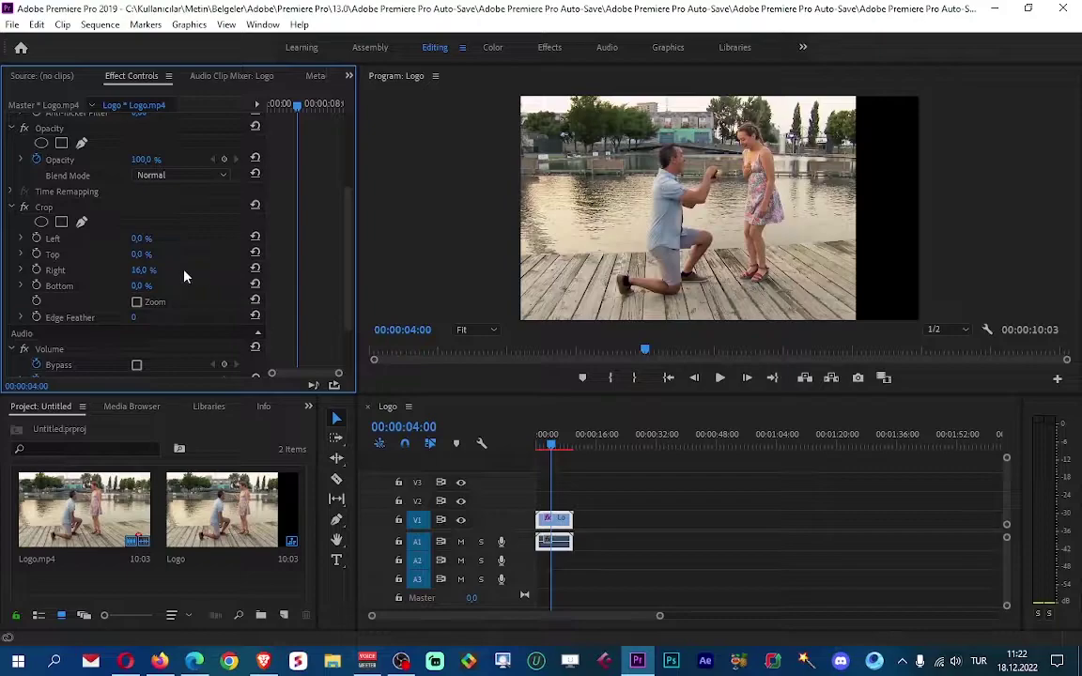
scroll(182, 277, "up", 3)
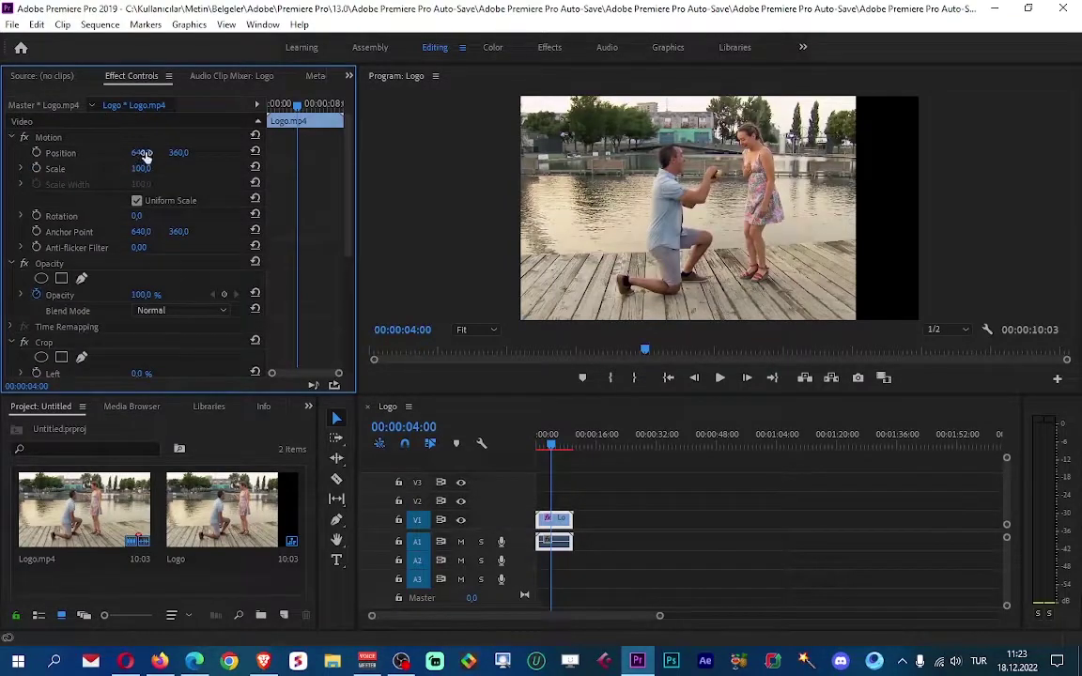
left_click_drag(140, 152, 205, 152)
Step: Crop the clip's top by 6% and its bottom by 1%
scroll(99, 282, "down", 5)
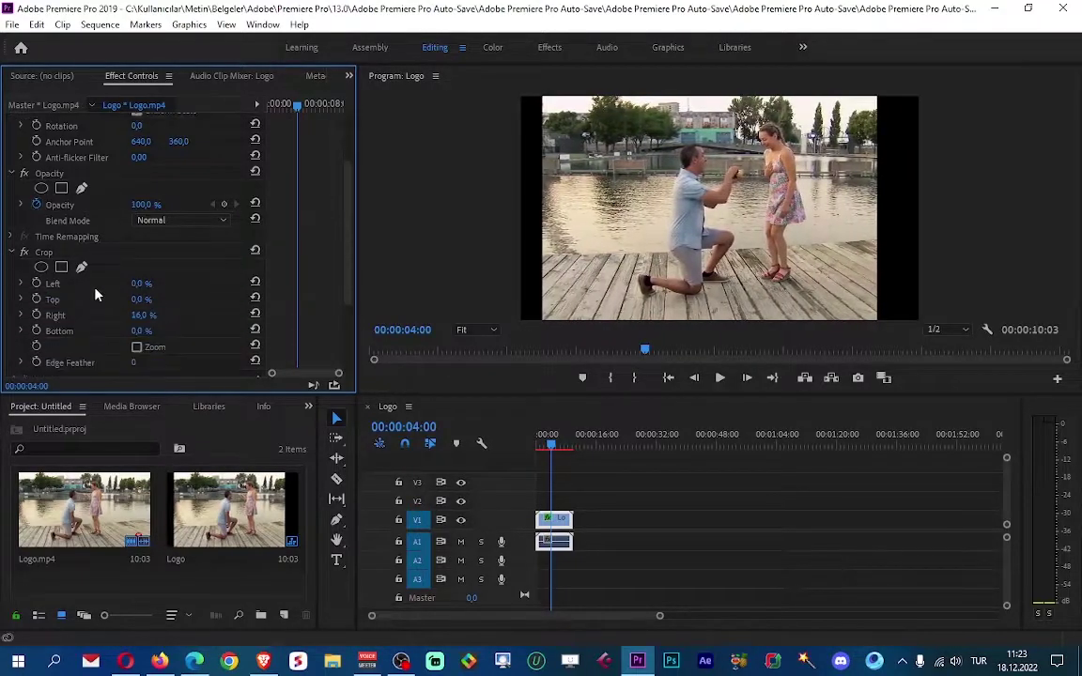
scroll(96, 297, "down", 1)
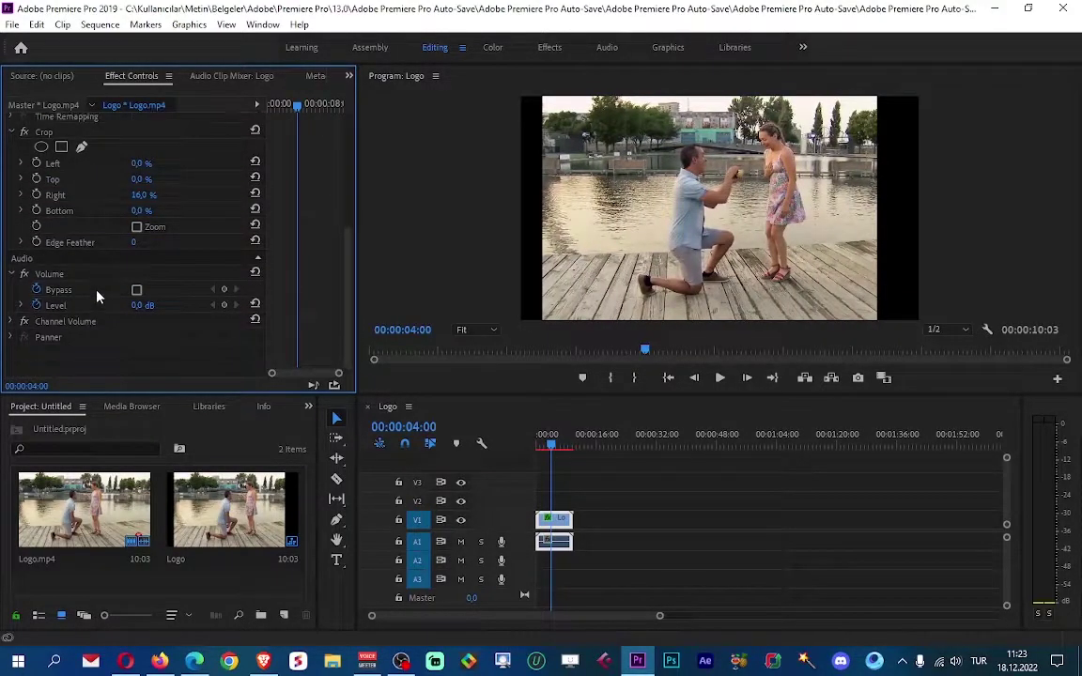
scroll(105, 268, "up", 2)
left_click_drag(141, 241, 150, 215)
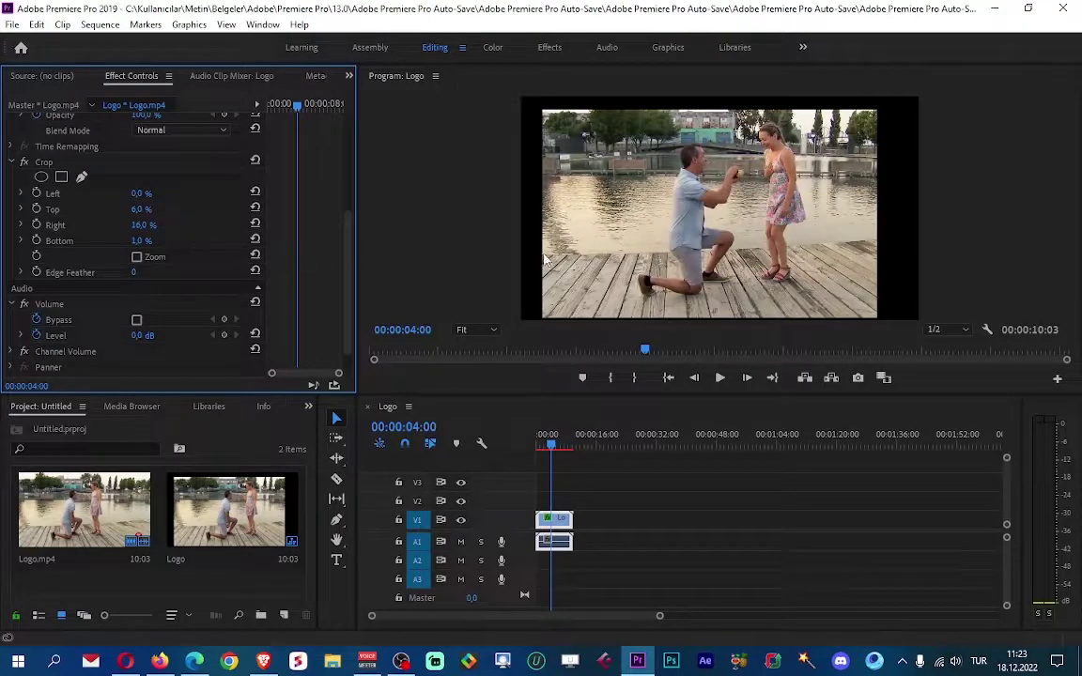
Step: Scale the clip to 132 so it fills the frame, play the sequence through and return the playhead to the start
scroll(211, 244, "up", 5)
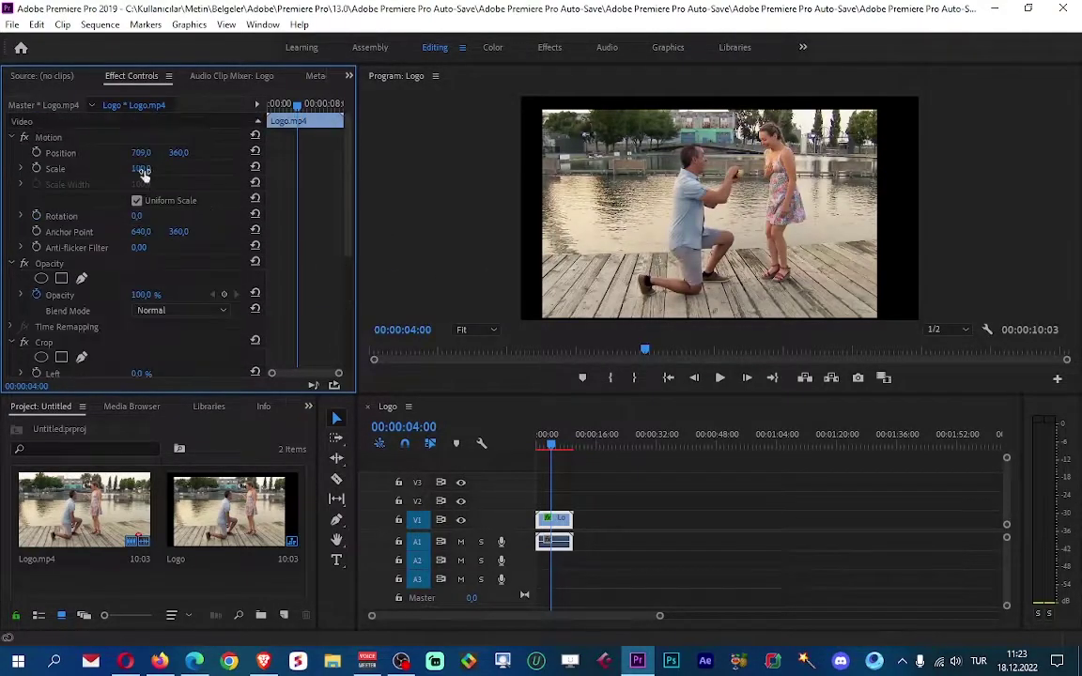
mouse_move(141, 168)
left_mouse_down()
mouse_move(171, 168)
mouse_move(150, 159)
left_mouse_up()
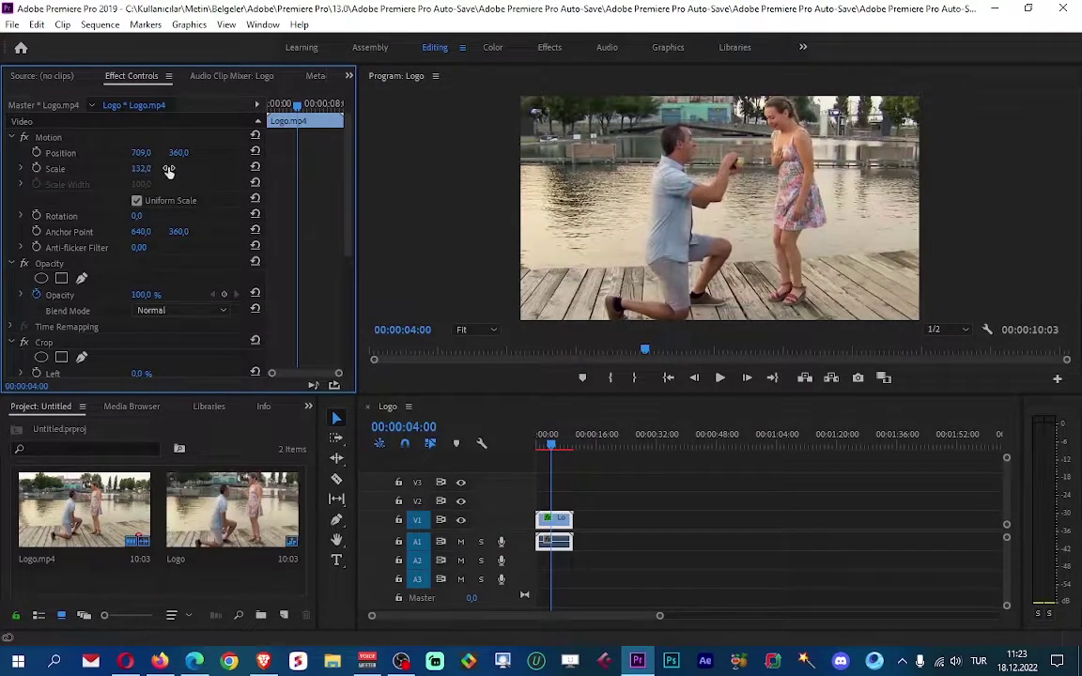
key("space")
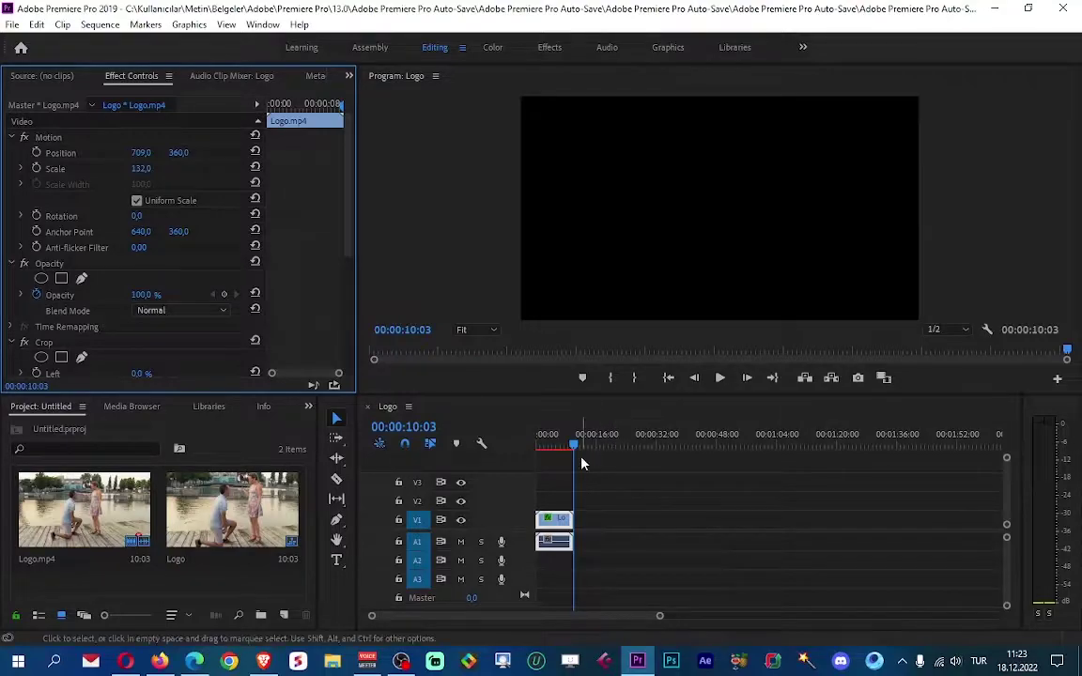
left_click(668, 378)
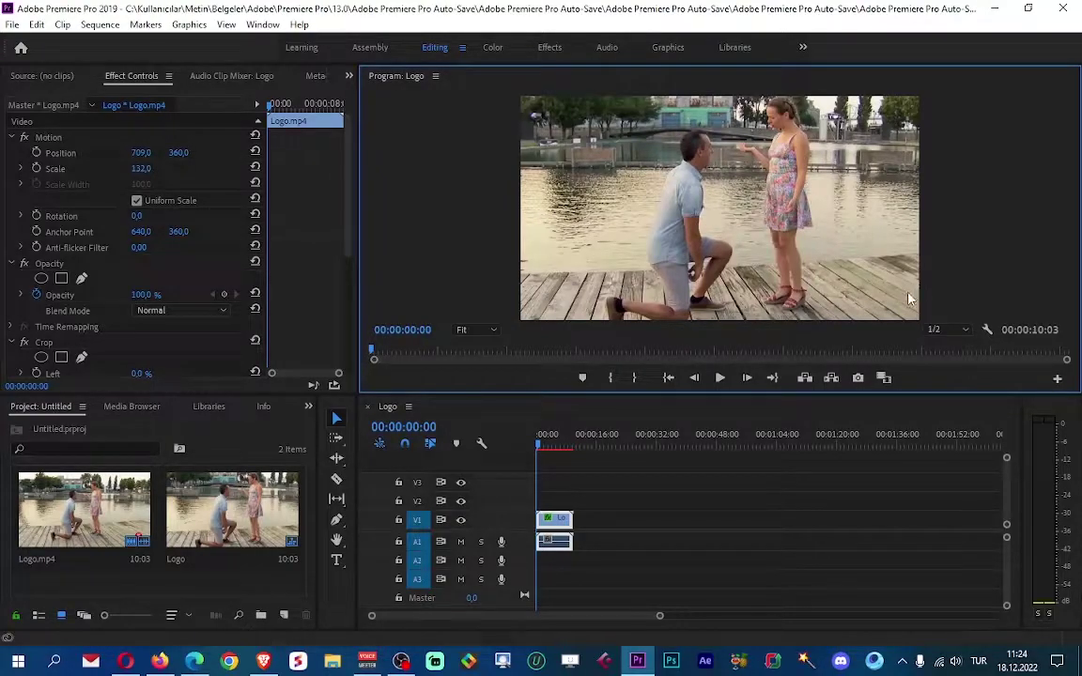
Step: Export the cropped sequence as a media file
left_click(741, 486)
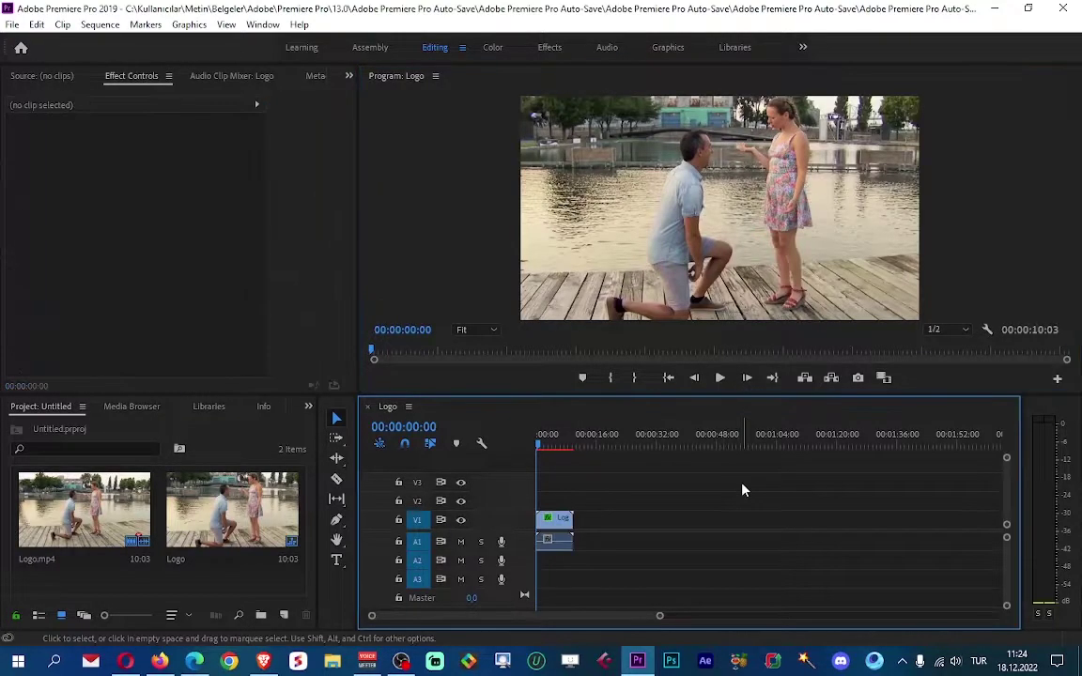
left_click(12, 24)
mouse_move(59, 459)
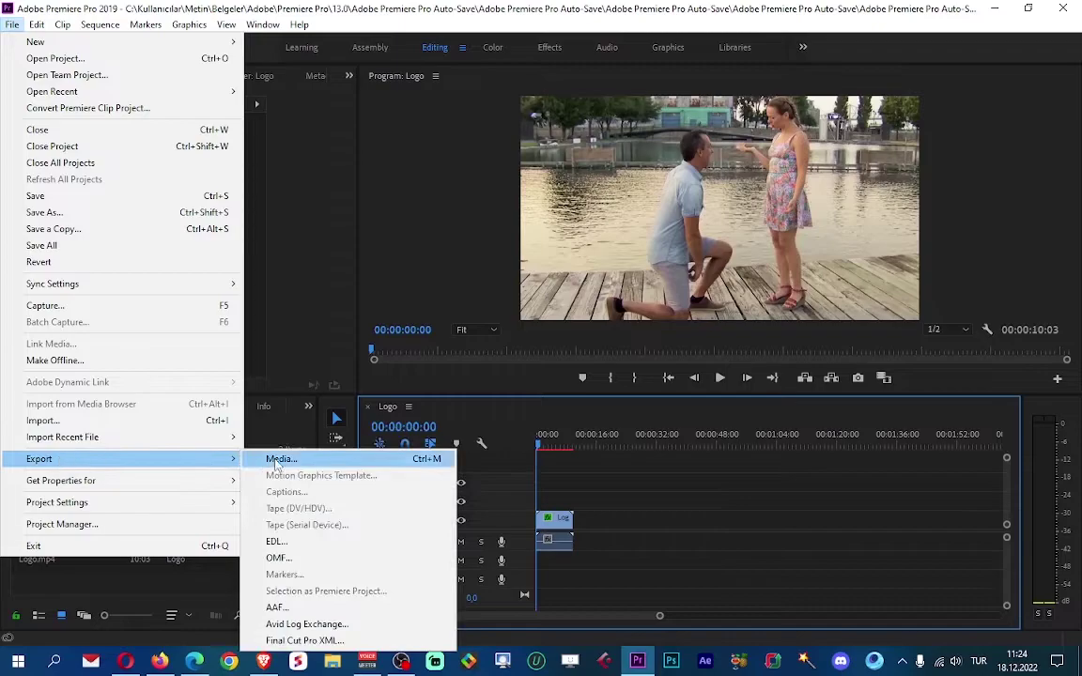
left_click(273, 459)
key("Return")
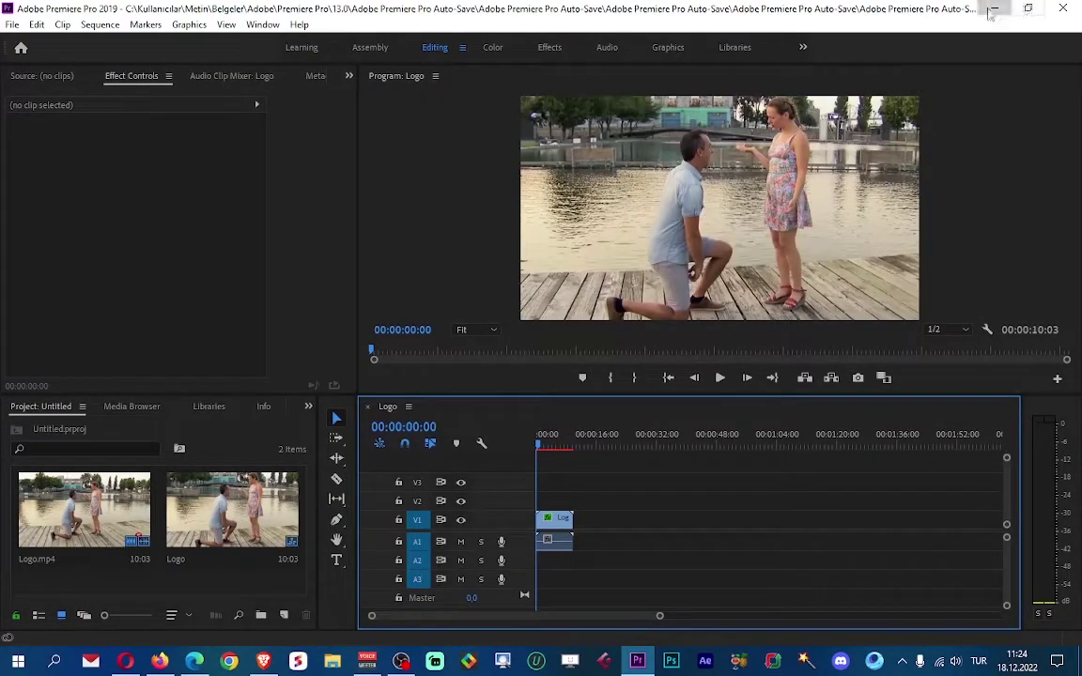
Step: Play the exported Logo_1.mp4 from the desktop in VLC to check the watermark area, and close the player
left_click(995, 9)
double_click(27, 574)
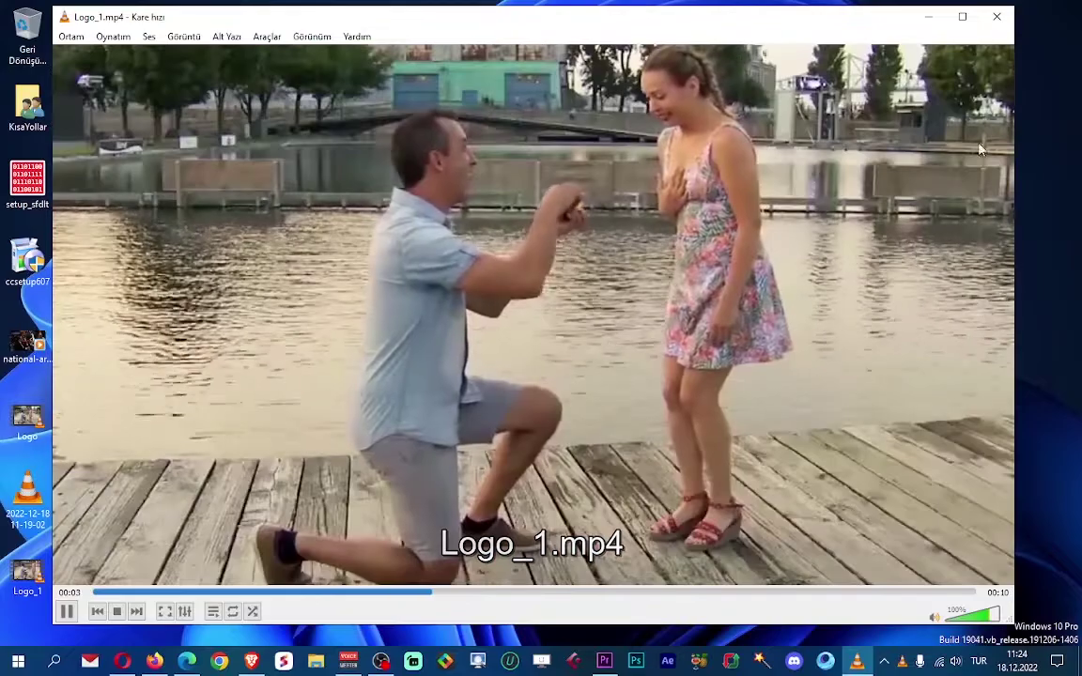
key("ctrl+q")
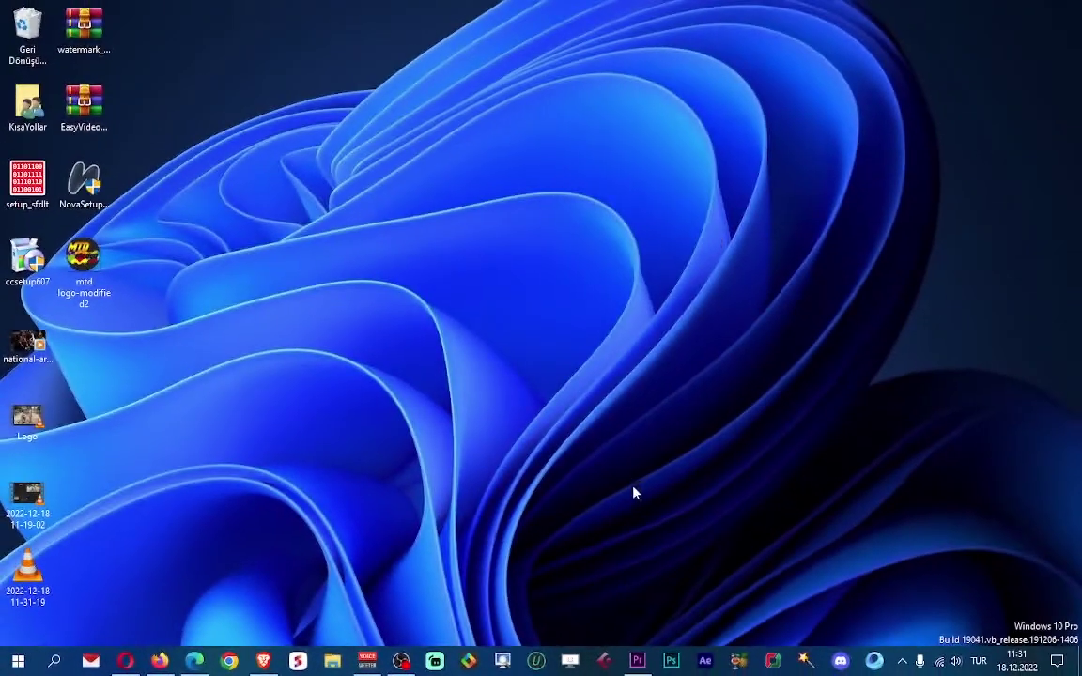
Step: Return to Premiere Pro, clear the cropped clip and set up the Logo sequence again with the original, unmodified Logo.mp4
left_click(638, 661)
key("Delete")
key("Delete")
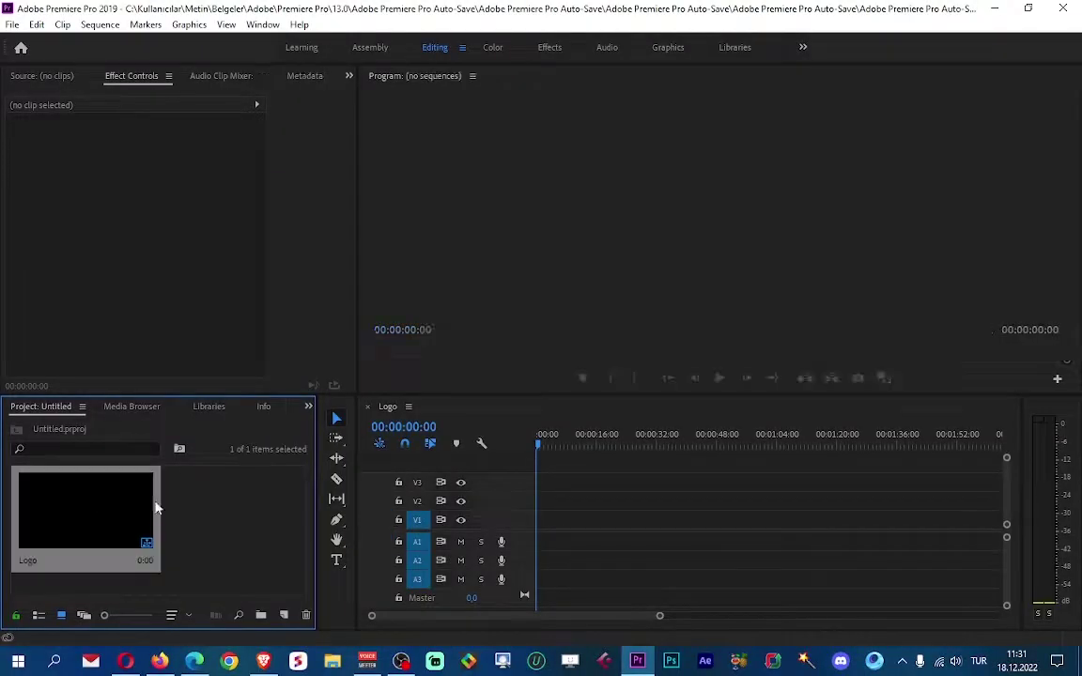
right_click(189, 519)
key("ctrl+z")
key("ctrl+z")
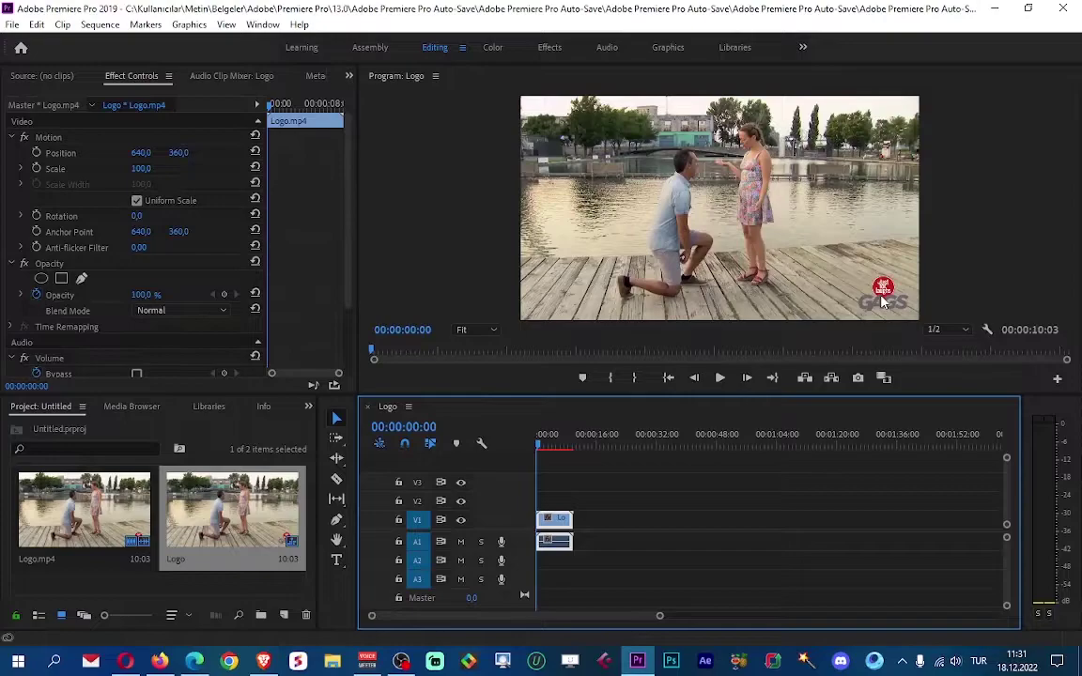
Step: Import mtd logo-modified2.png, place it on V2 at the sequence start and extend it to the video clip's full length
right_click(199, 430)
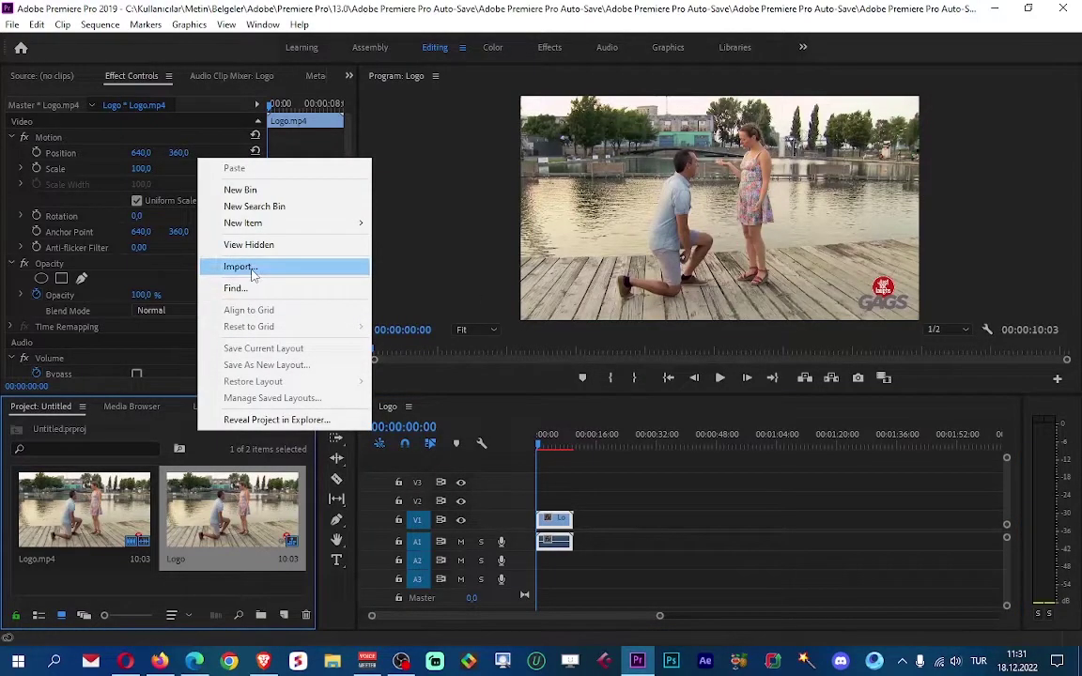
left_click(238, 267)
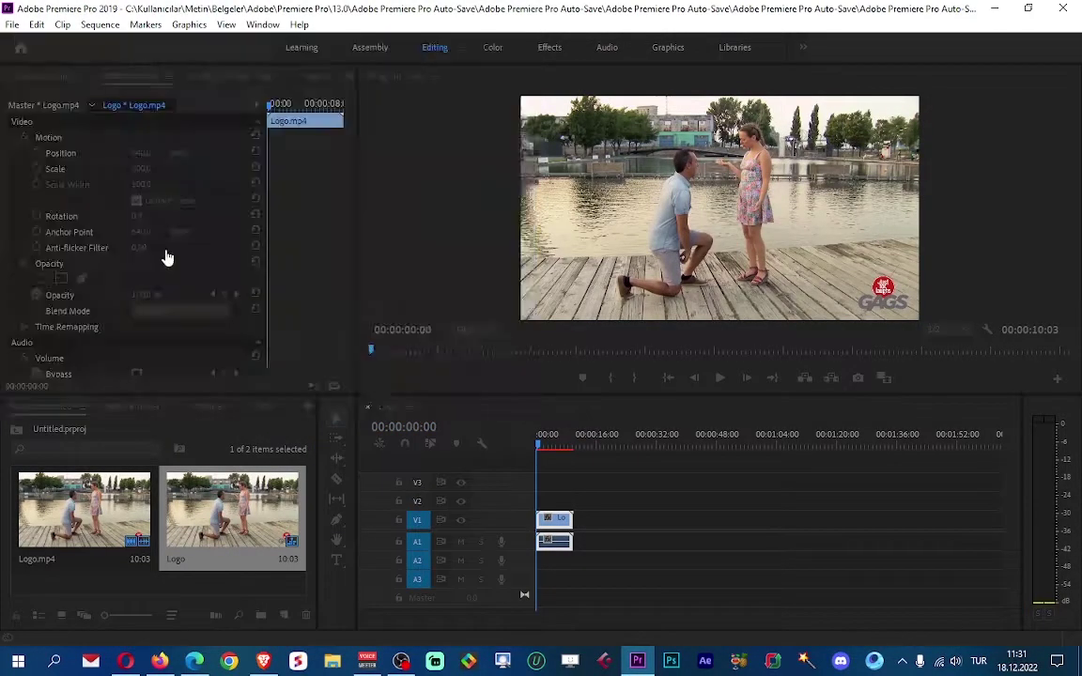
left_click(168, 258)
left_click_drag(58, 534, 547, 503)
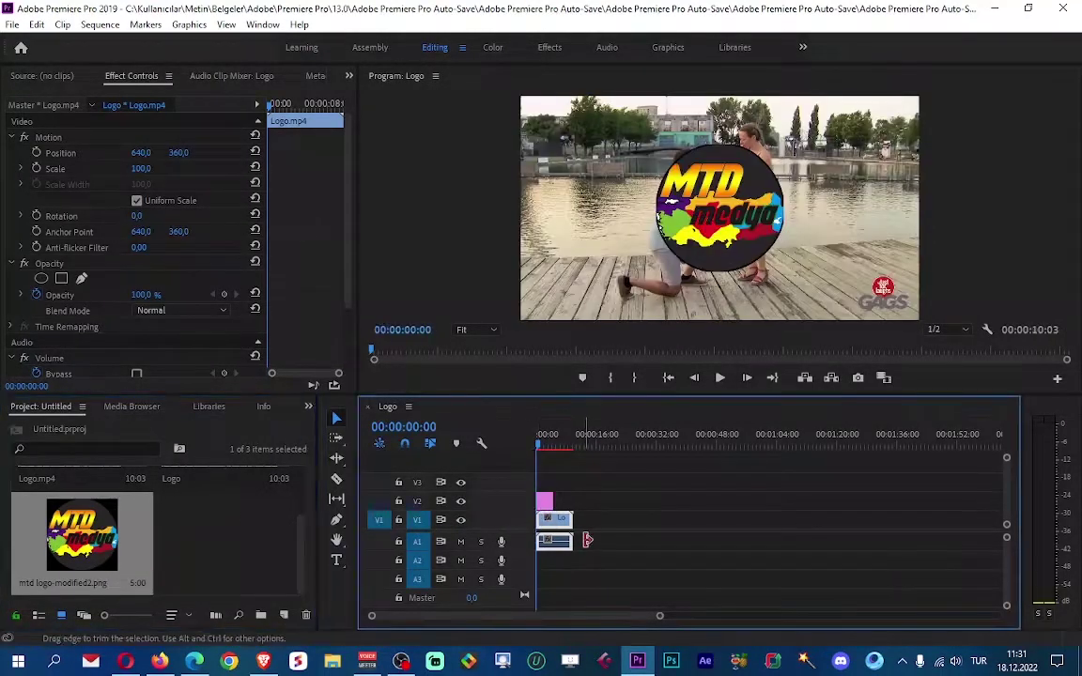
left_click(544, 501)
left_click_drag(546, 501, 568, 503)
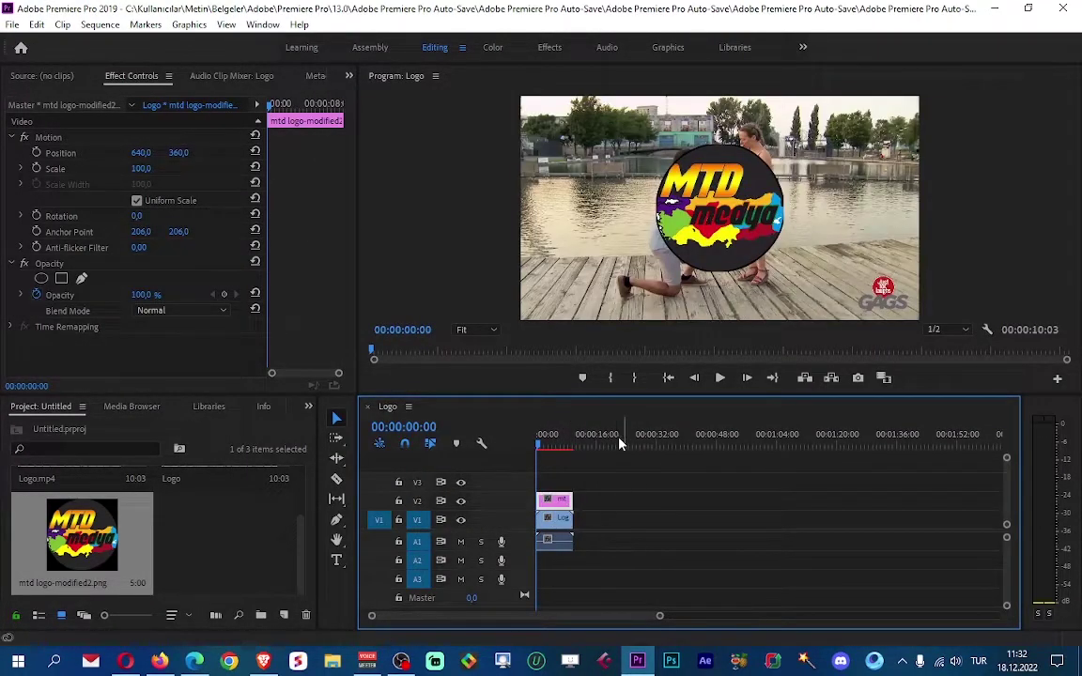
Step: Scale the MTD Medya logo to about 53% and position it over the GAGS watermark at about 1166, 606
left_click(38, 139)
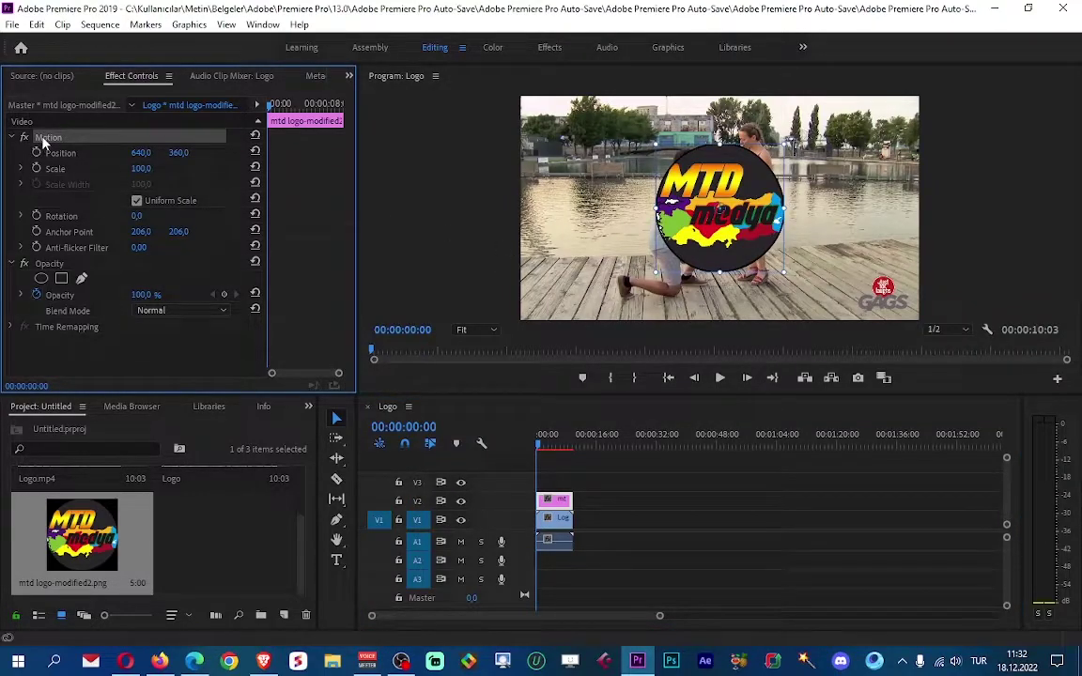
left_click_drag(655, 143, 880, 279)
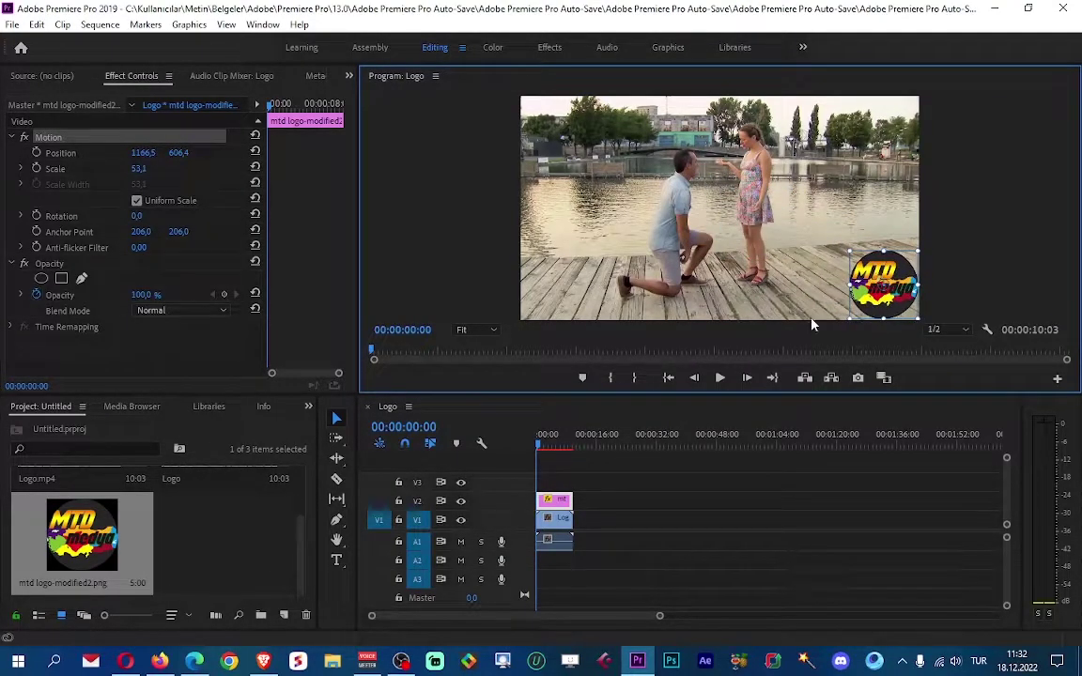
left_click(710, 404)
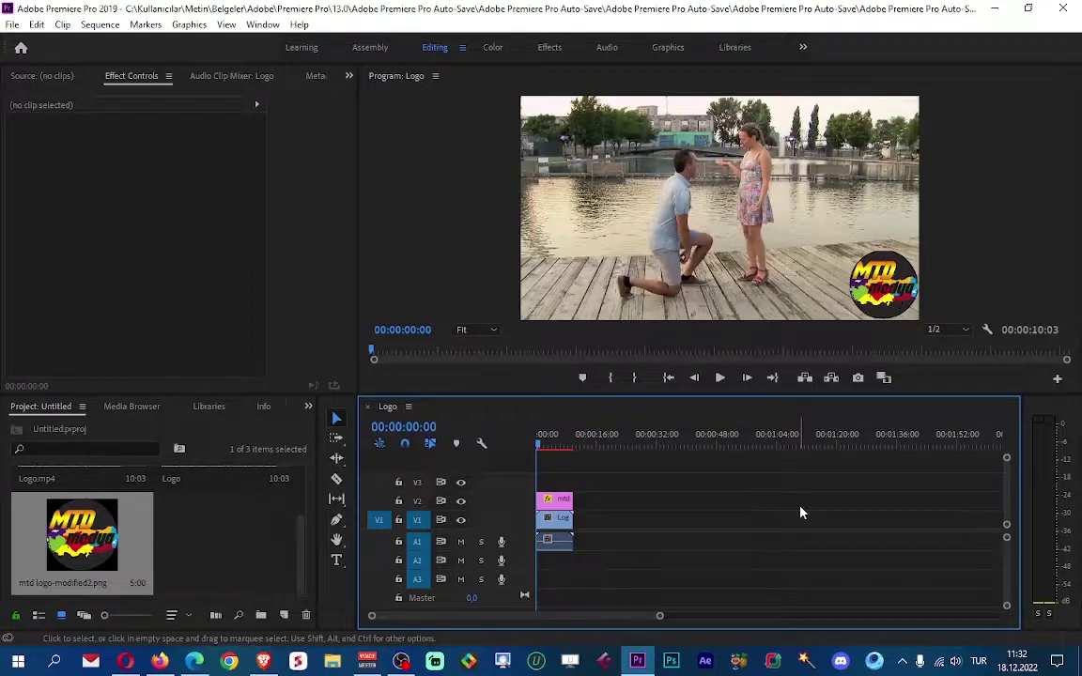
Step: Export the Logo sequence with the covering MTD Medya logo, play the resulting Logo_1.mp4 in VLC, and close the player
left_click(12, 24)
mouse_move(92, 458)
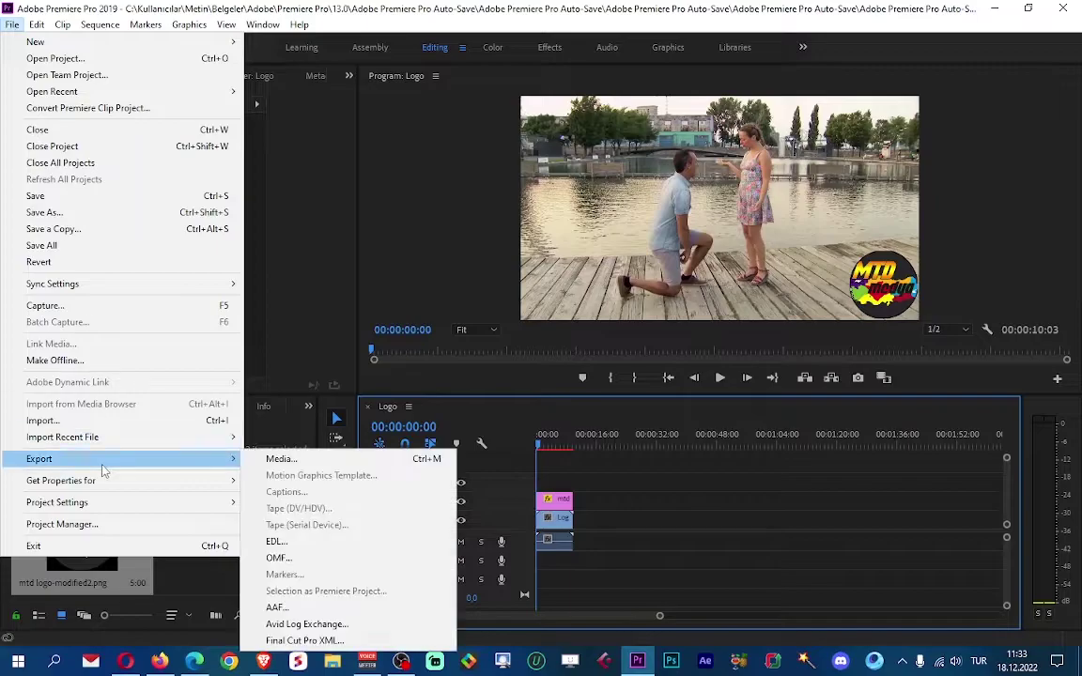
left_click(300, 461)
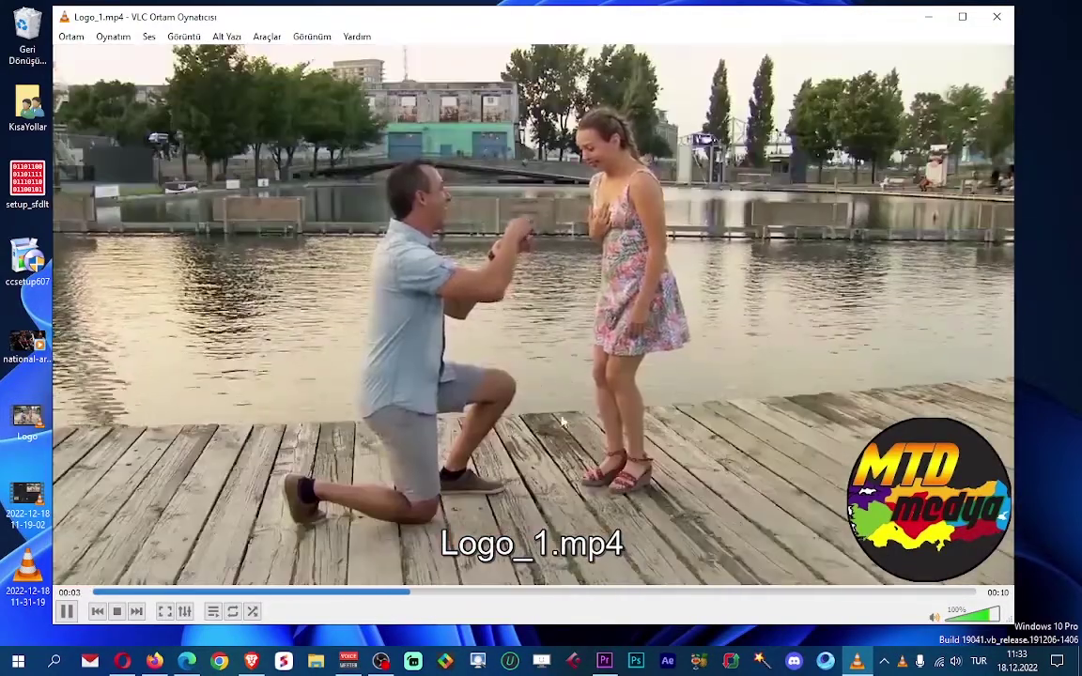
key("ctrl+q")
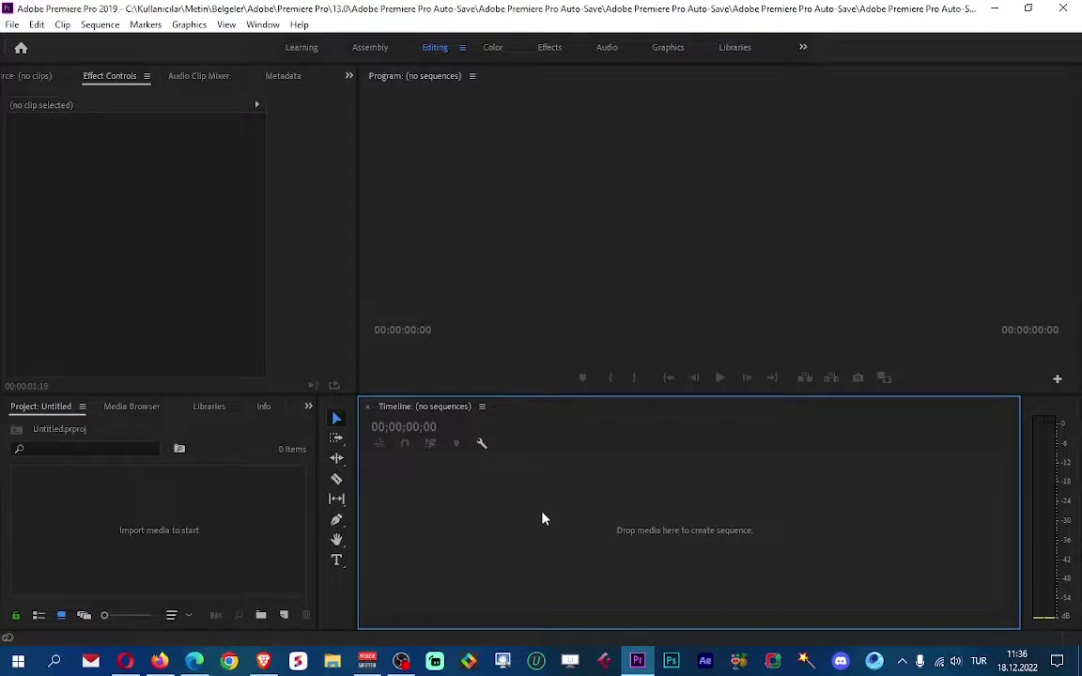
Step: Import the Logo video from the desktop into the empty Premiere Pro project and create a sequence from it
right_click(119, 531)
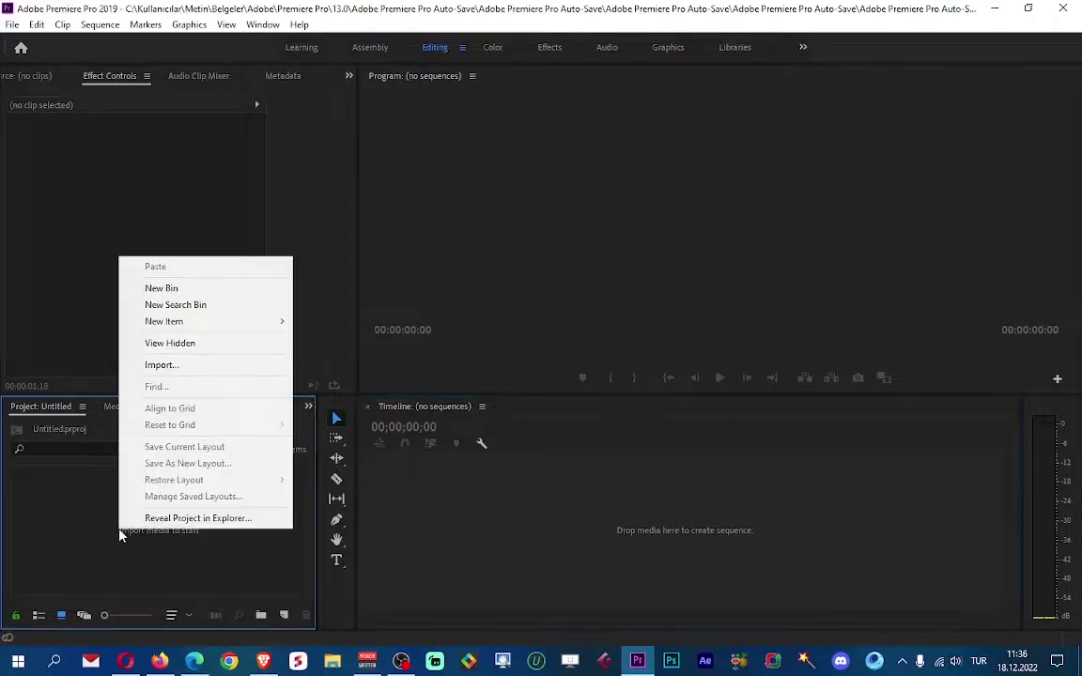
left_click(181, 367)
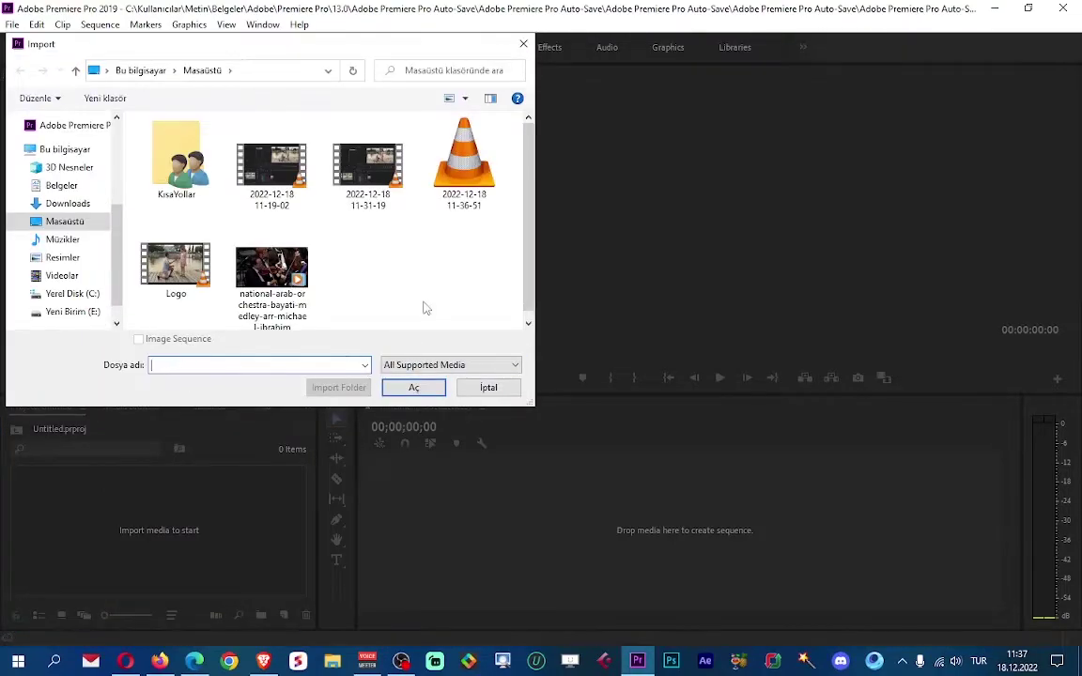
double_click(187, 267)
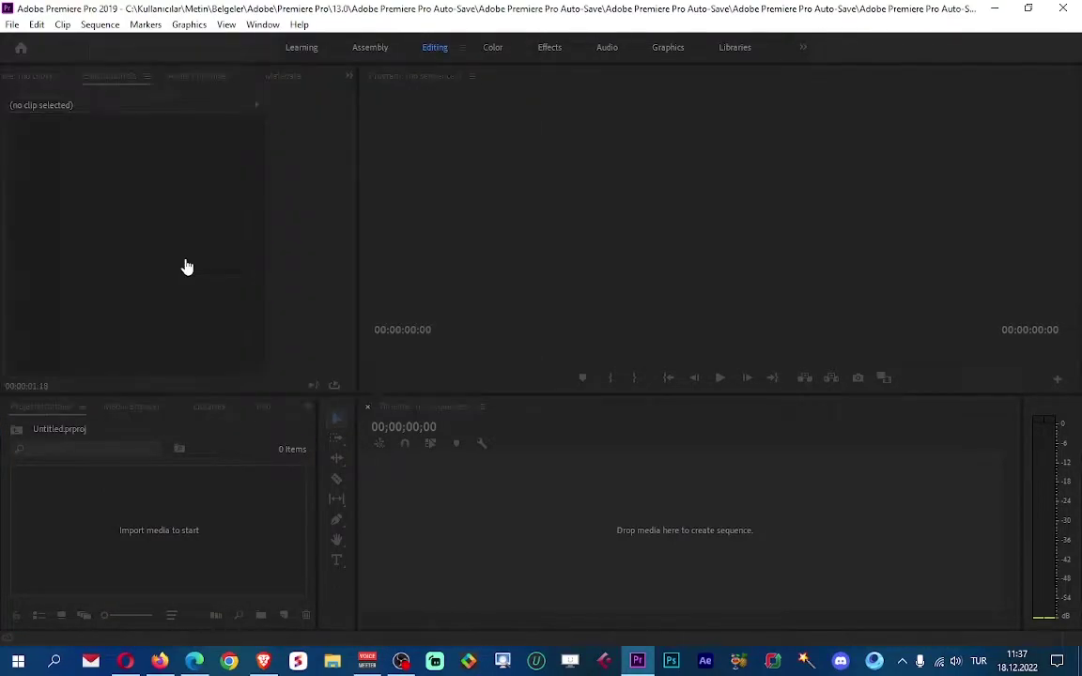
left_click_drag(368, 527, 386, 524)
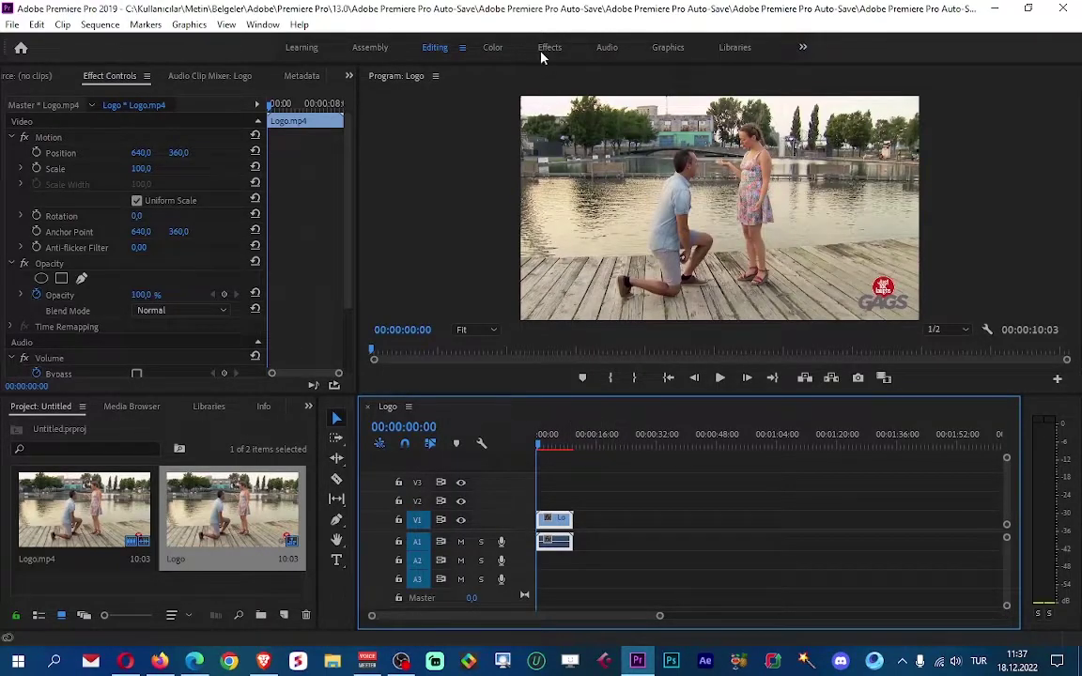
Step: Create a 1280 × 720 adjustment layer, place it on V2 above the video, and match it to the clip's full length
left_click(227, 427)
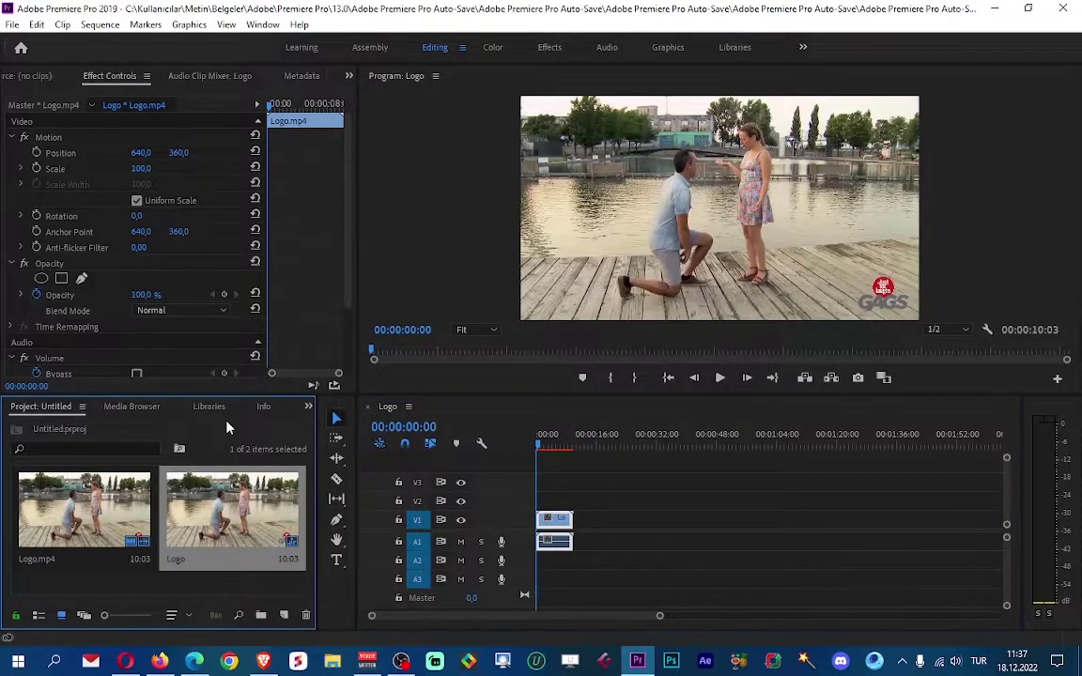
right_click(226, 428)
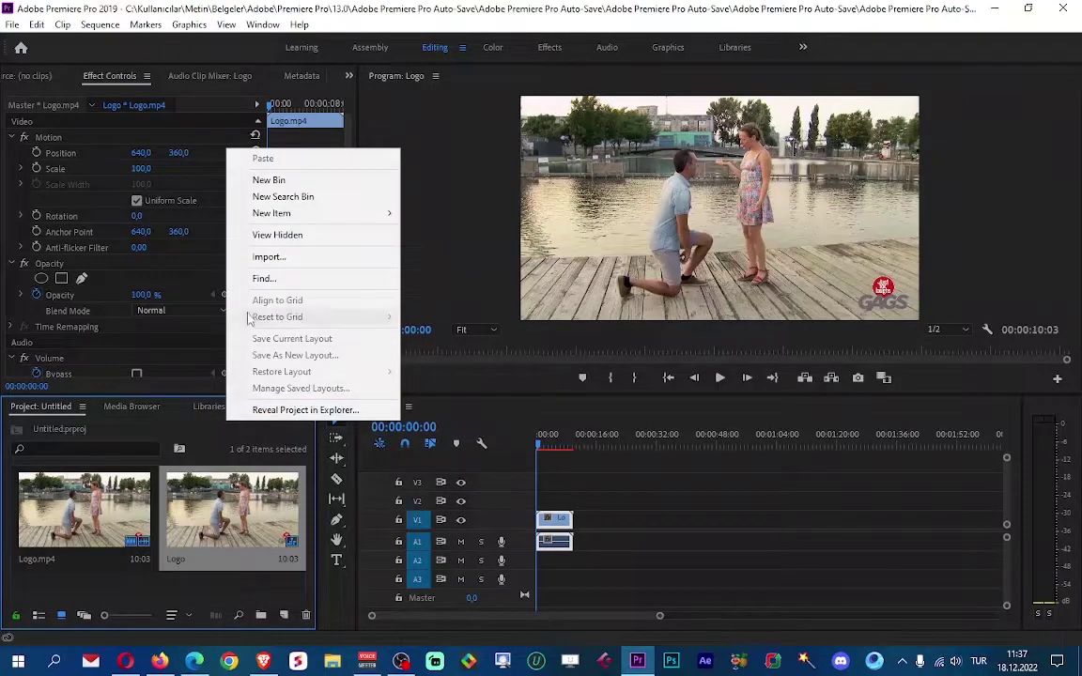
mouse_move(291, 218)
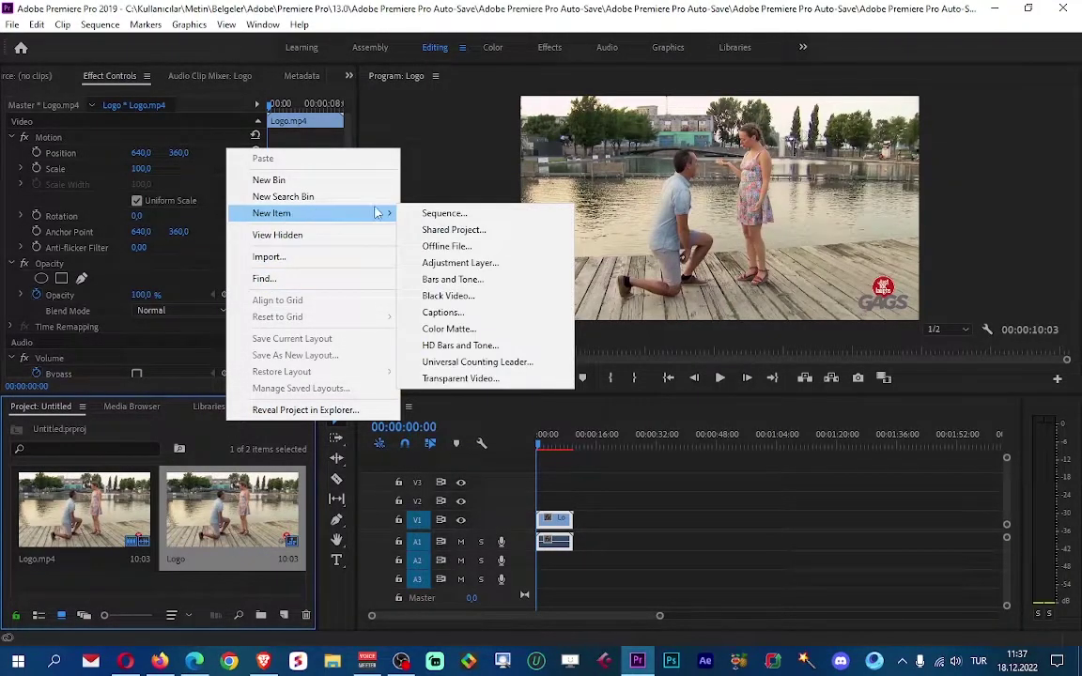
left_click(470, 263)
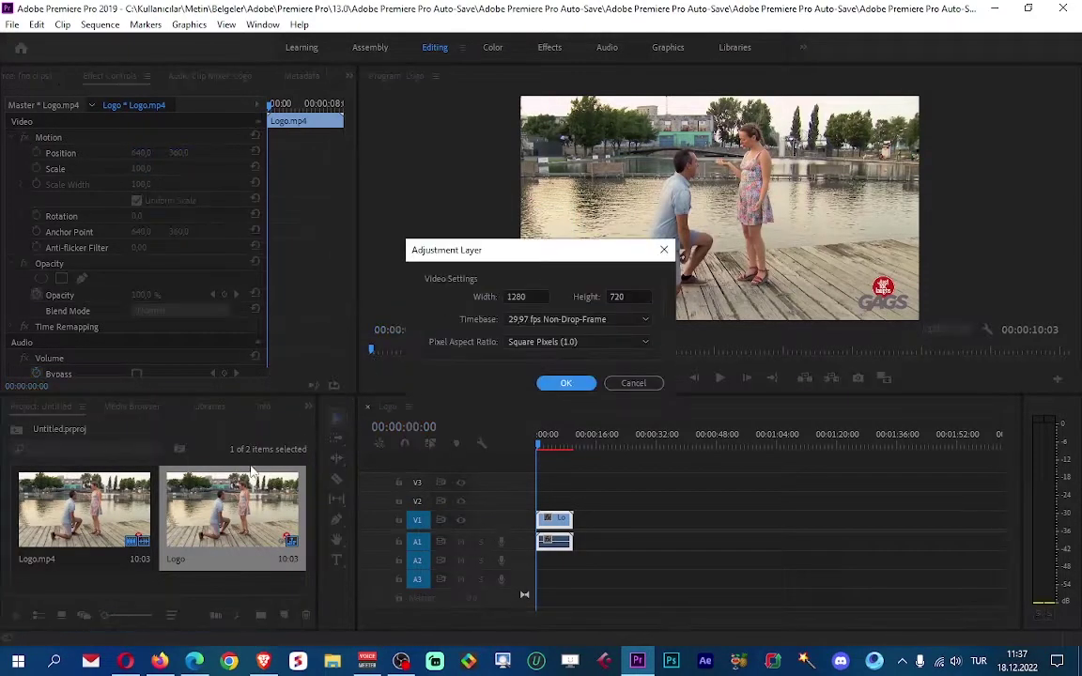
left_click(565, 384)
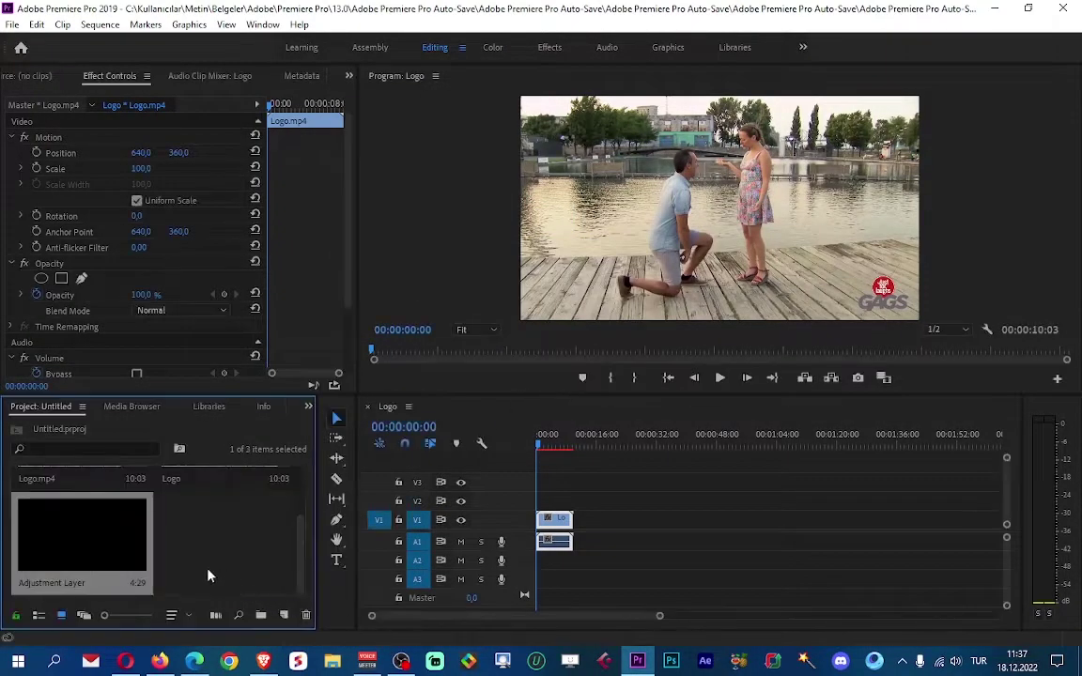
left_click_drag(93, 507, 573, 499)
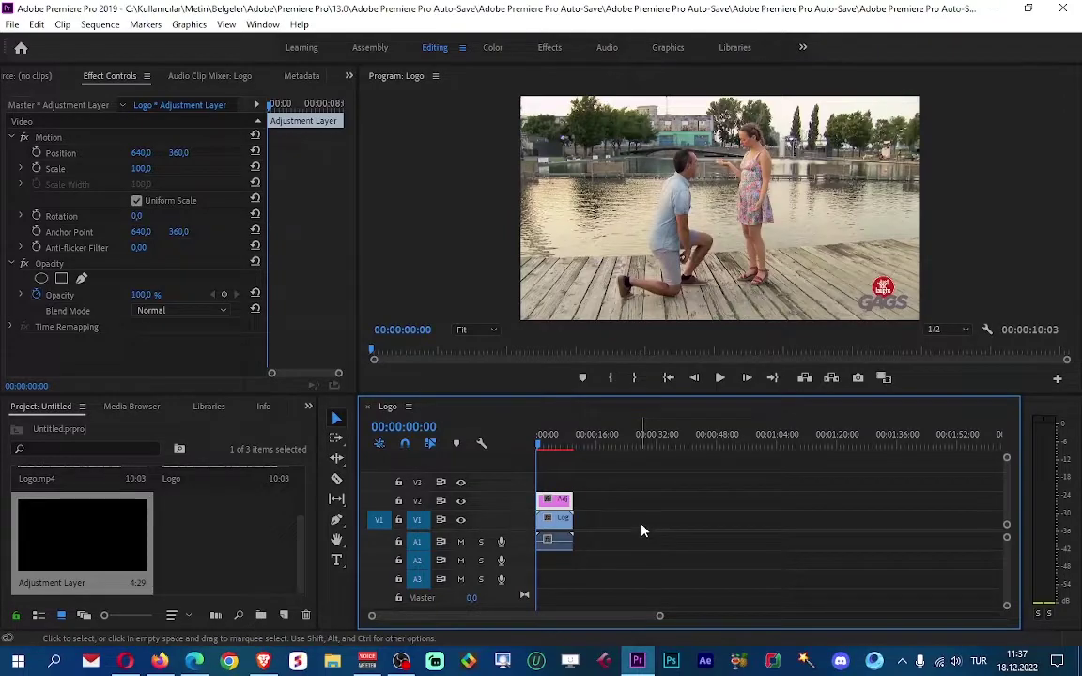
Step: Search the effects for blur and apply Gaussian Blur to the adjustment layer on V2
left_click(544, 48)
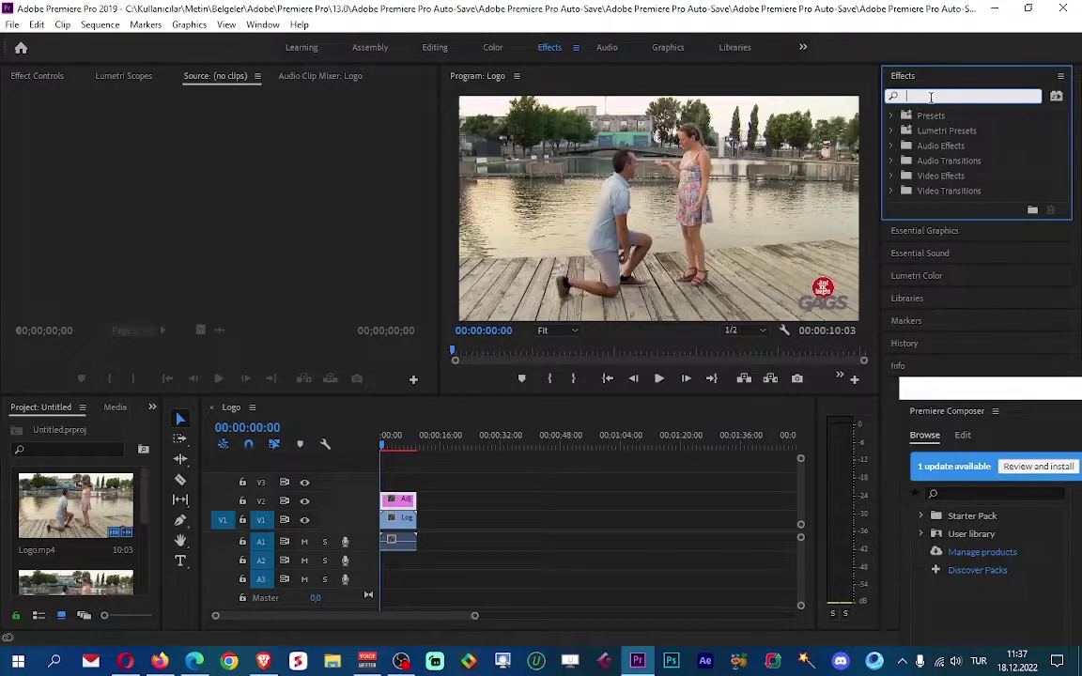
type("blur")
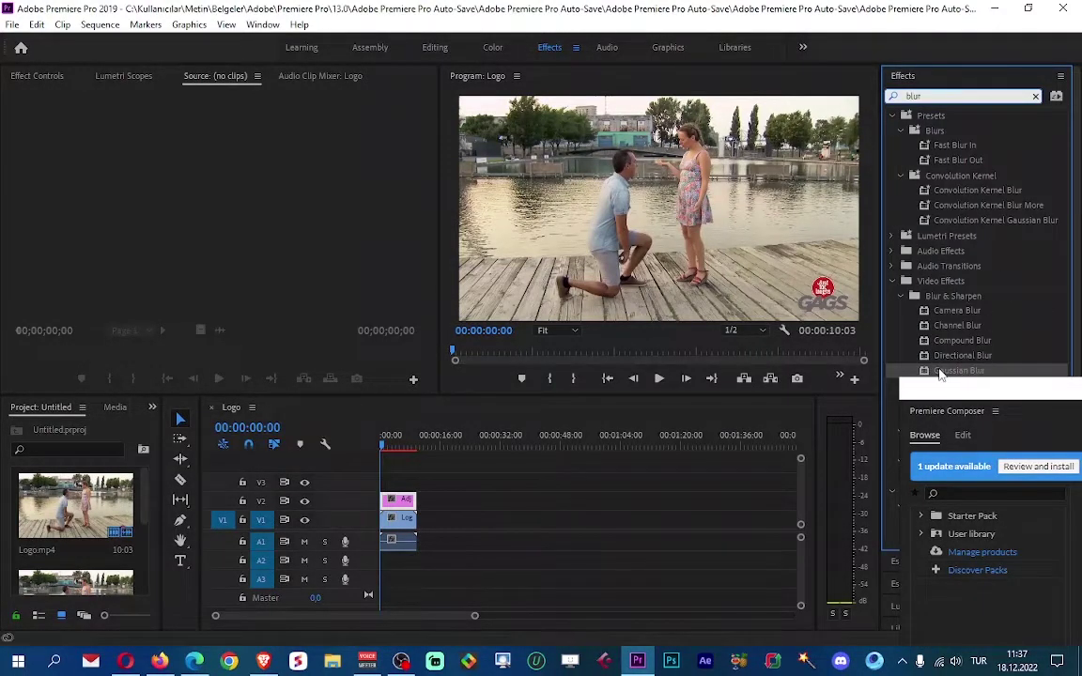
scroll(940, 374, "down", 2)
left_click_drag(959, 292, 406, 505)
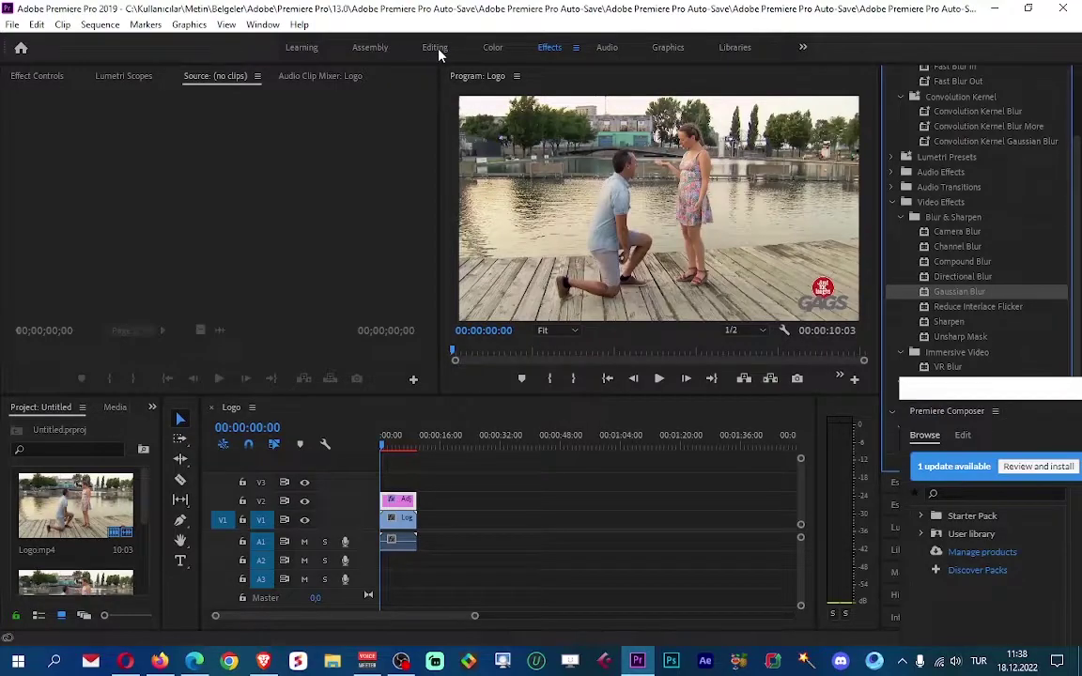
Step: Add a rectangular opacity mask to the adjustment layer, move it onto the GAGS watermark, and fit its corners closely around the watermark
left_click(435, 48)
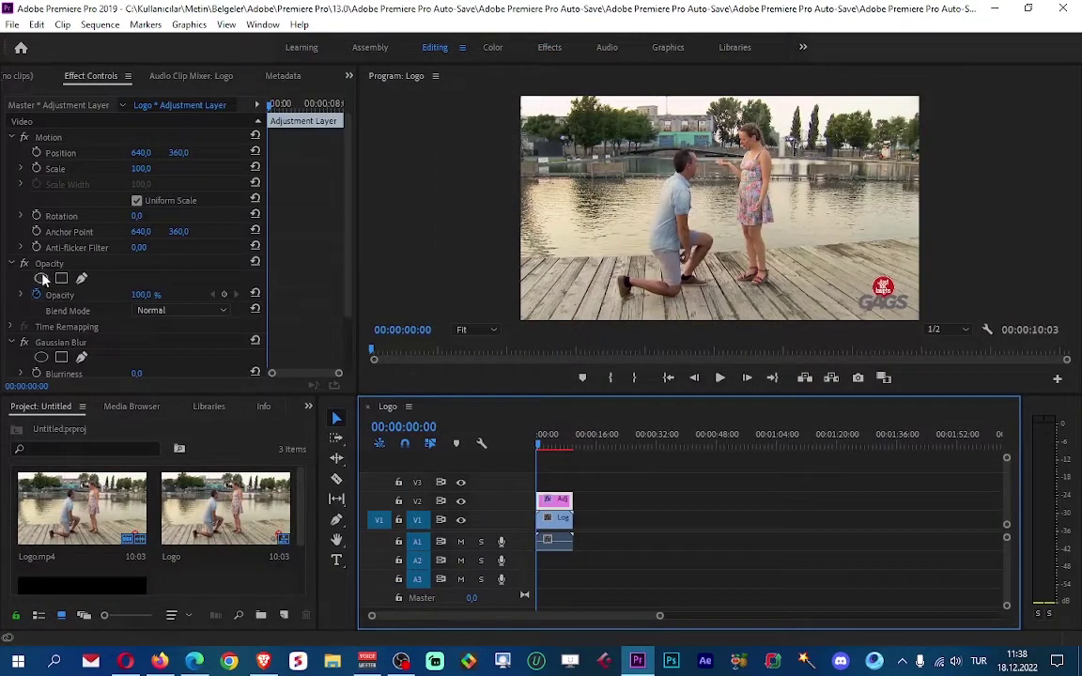
left_click(61, 279)
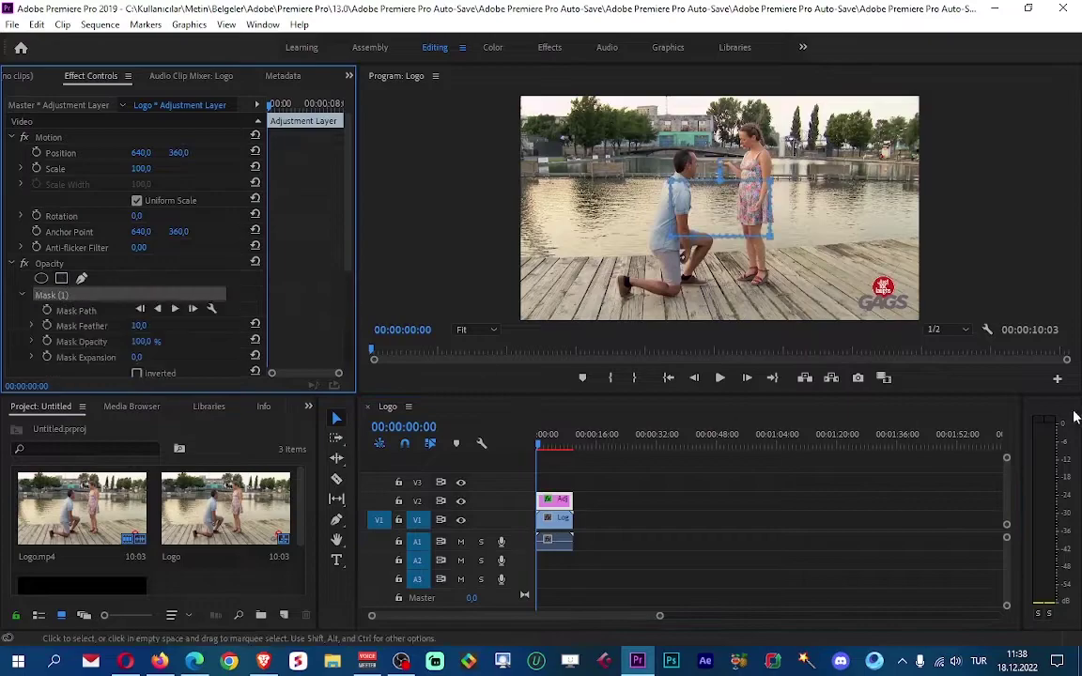
left_click_drag(732, 229, 866, 278)
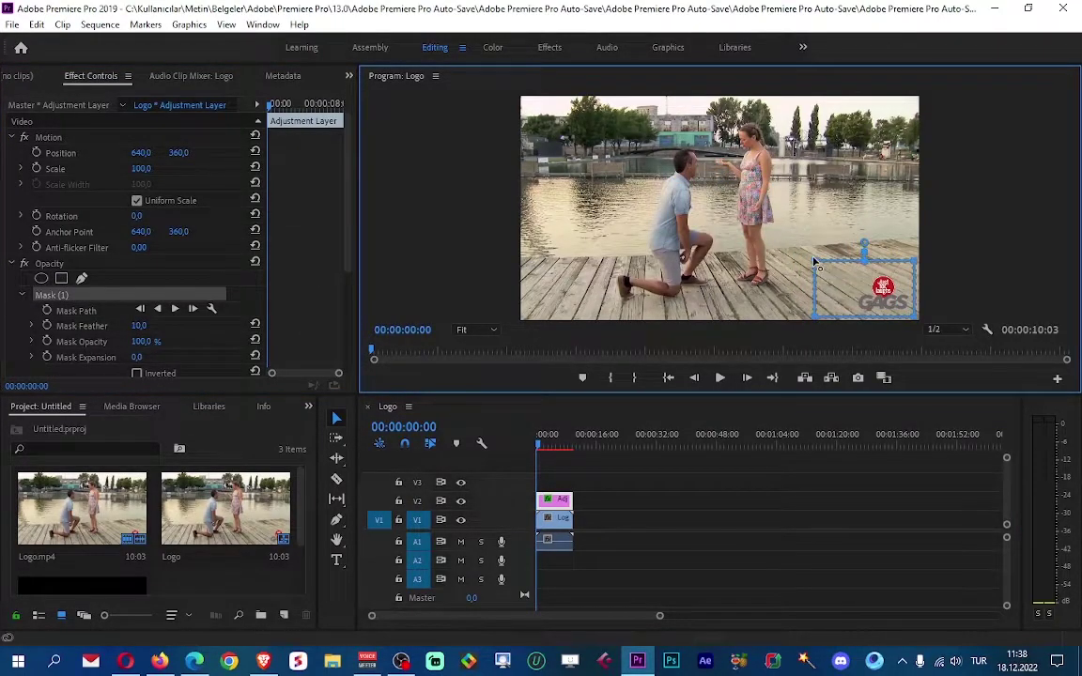
left_click_drag(815, 263, 880, 255)
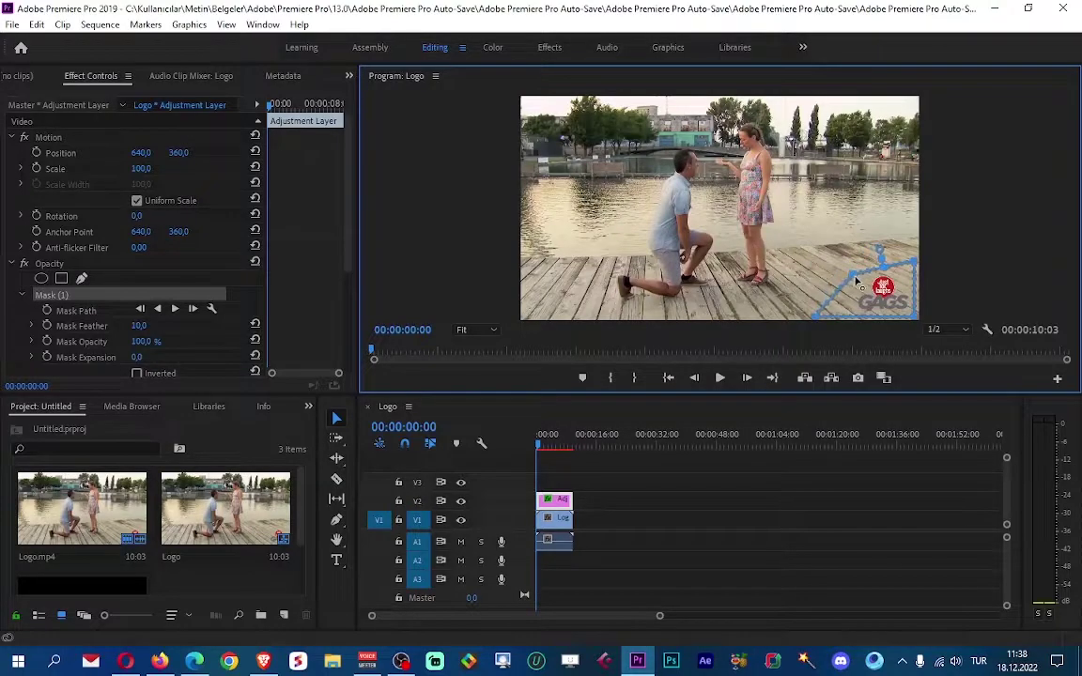
left_click_drag(820, 318, 855, 321)
left_click_drag(920, 272, 911, 277)
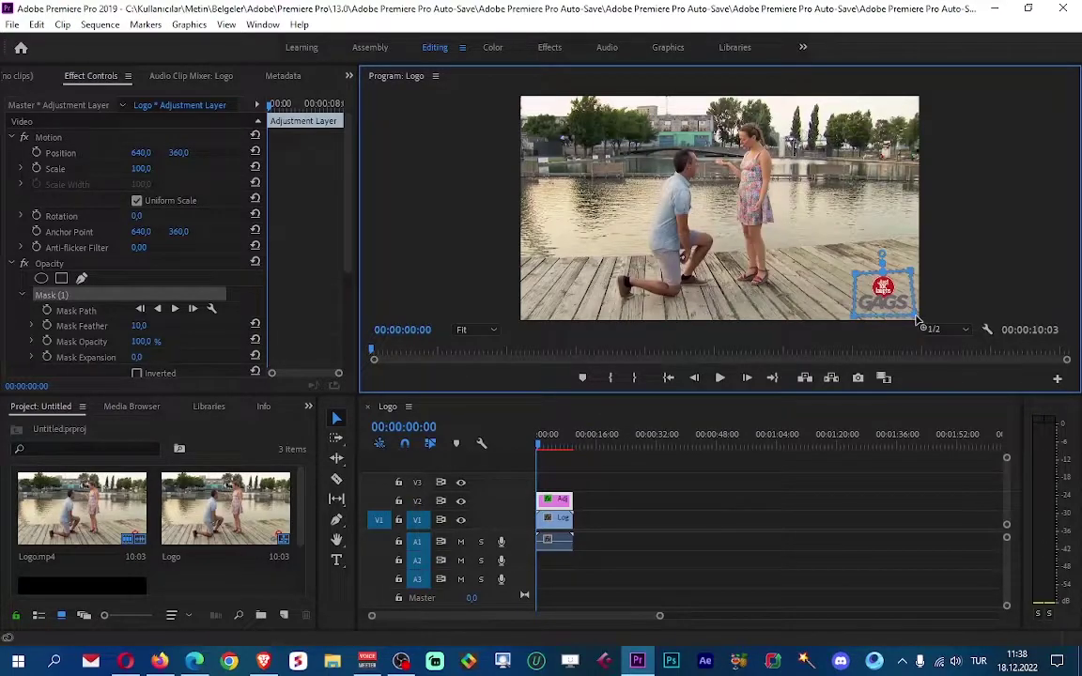
Step: Try a Blurriness of 146 for the adjustment layer's Gaussian Blur
scroll(103, 321, "down", 4)
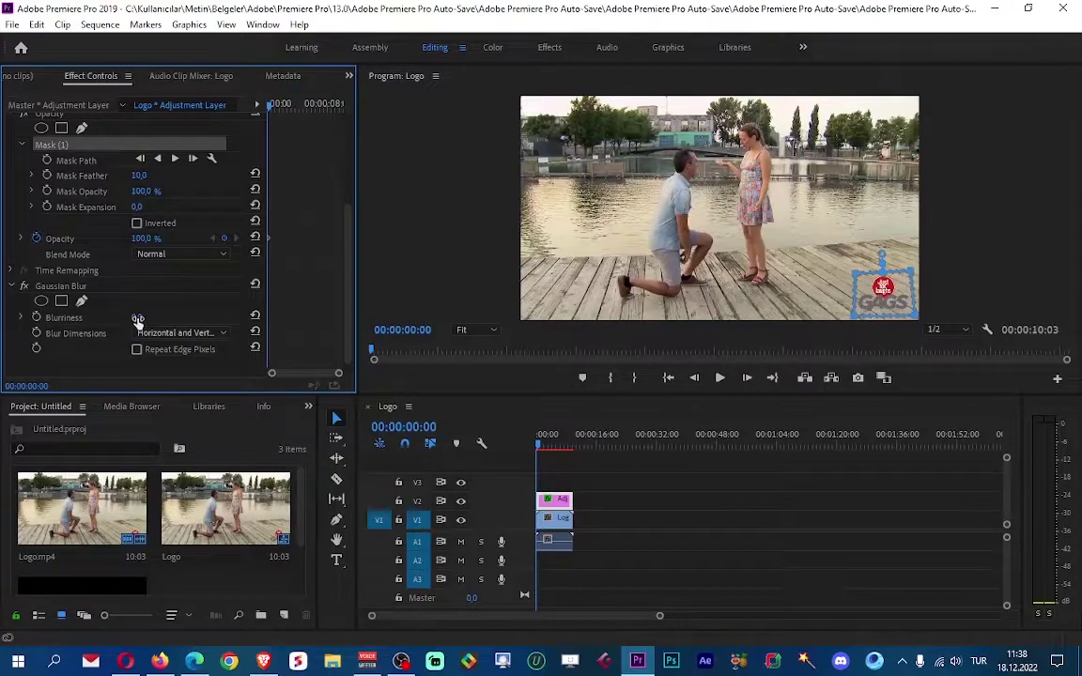
left_click_drag(138, 317, 174, 317)
left_click_drag(139, 318, 165, 317)
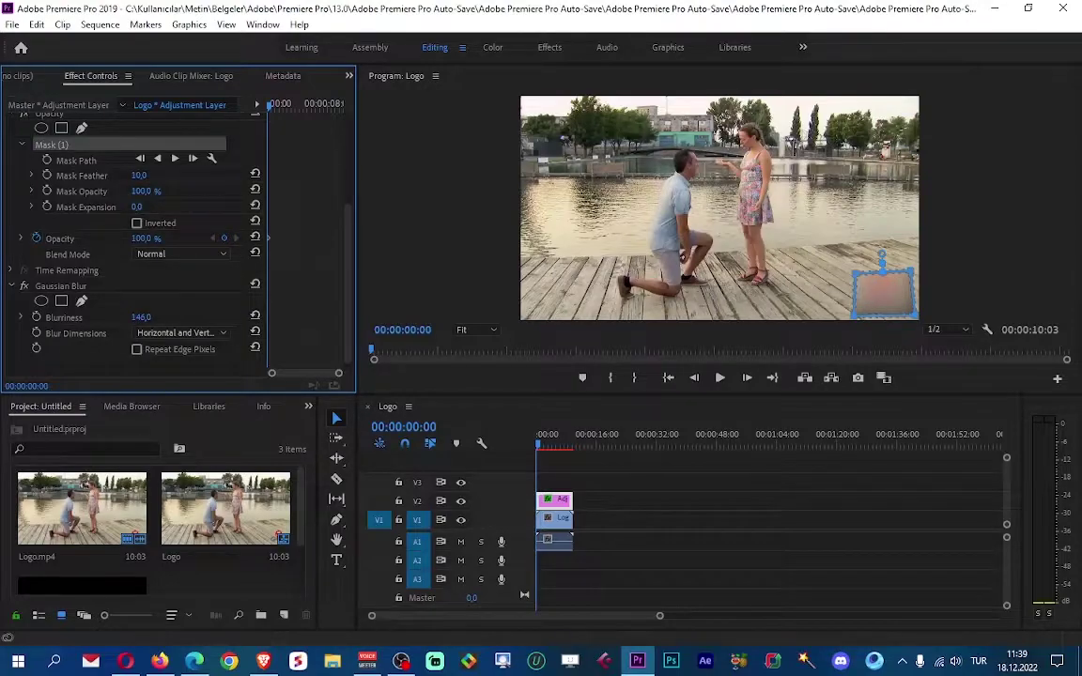
Step: Play the sequence to check the blurred watermark area and set the Gaussian Blur's Blurriness to 45
left_click(720, 377)
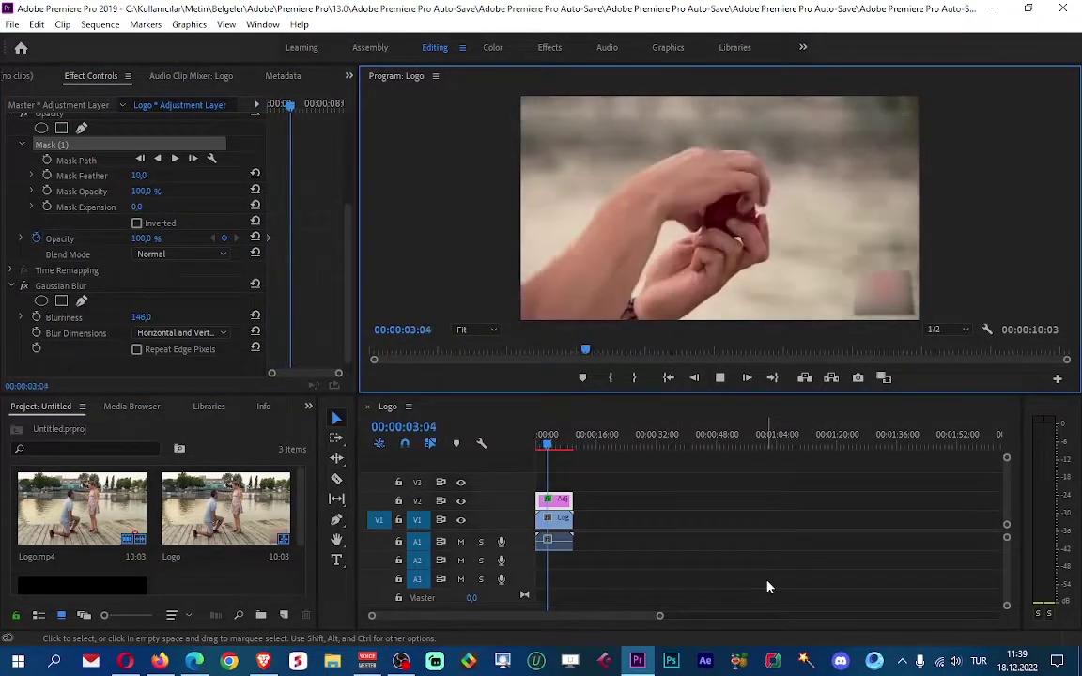
key("space")
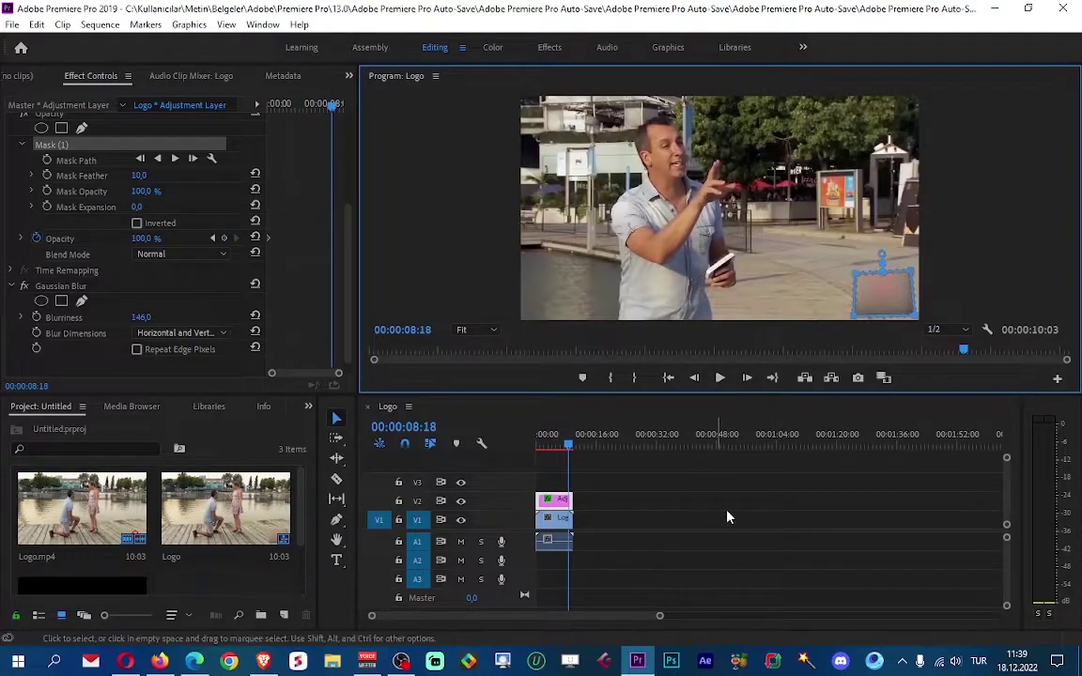
left_click(105, 280)
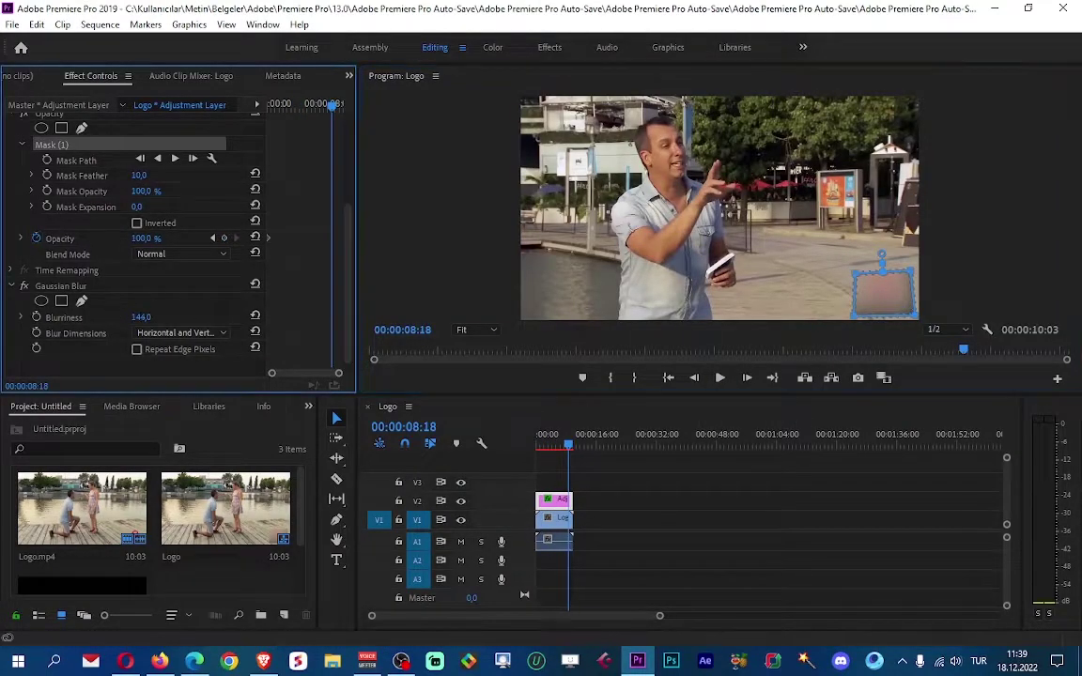
left_click_drag(140, 316, 60, 316)
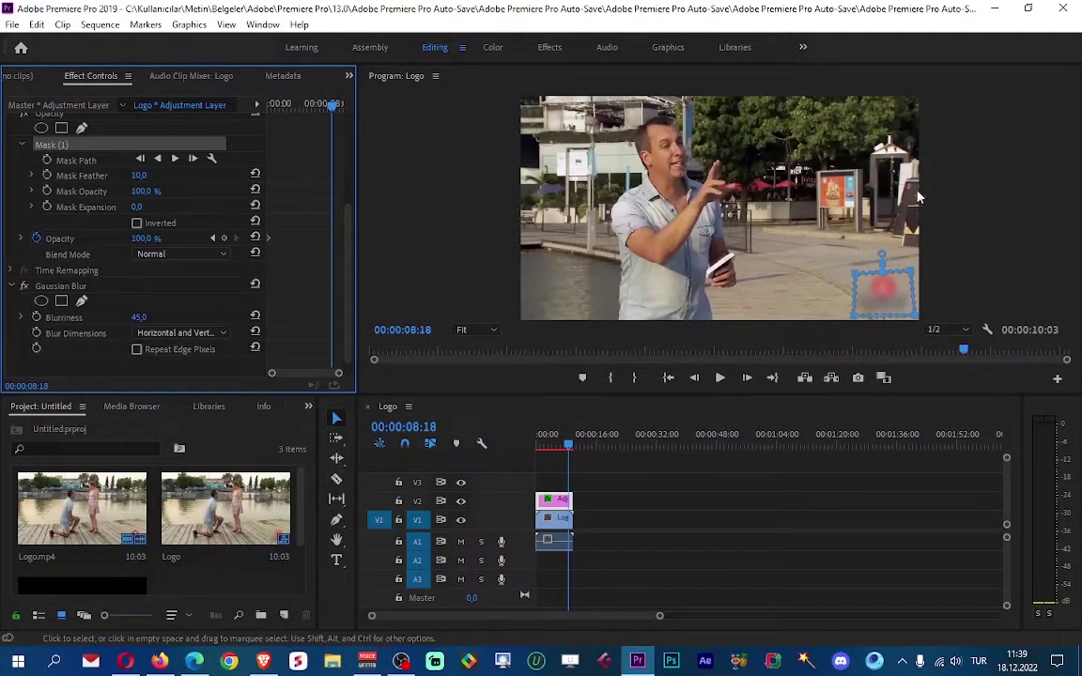
Step: Close Premiere Pro, open the HitPaw Watermark Remover 2.6.7.0 entry on yazilimara.com in the browser, and dismiss the advertisement
left_click(1058, 8)
left_click(555, 343)
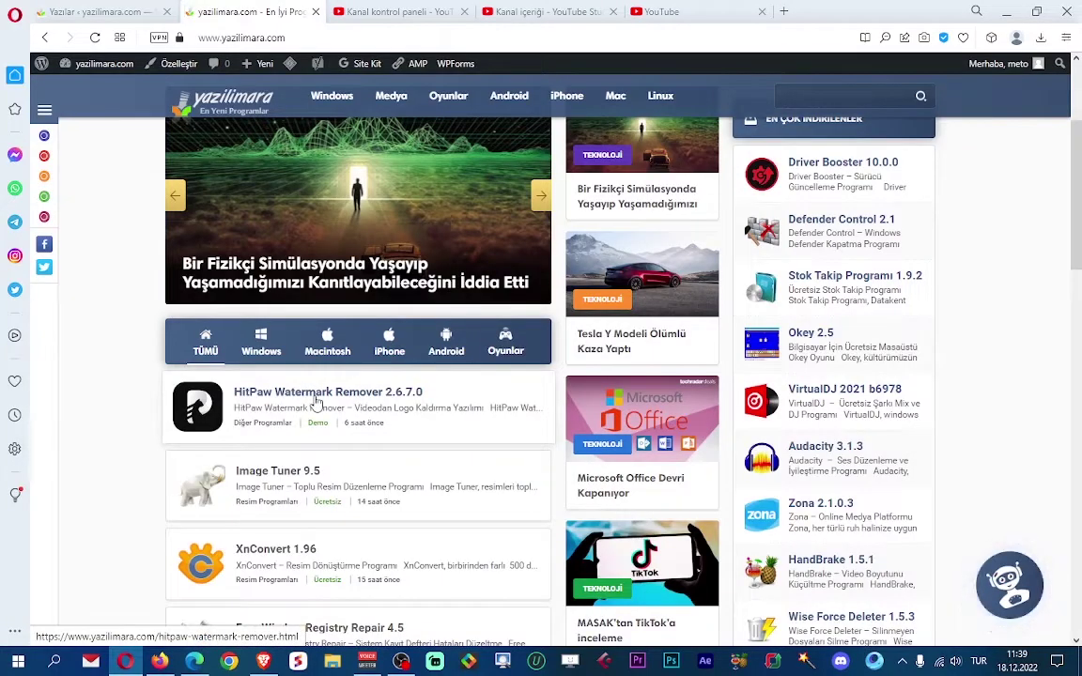
left_click(316, 404)
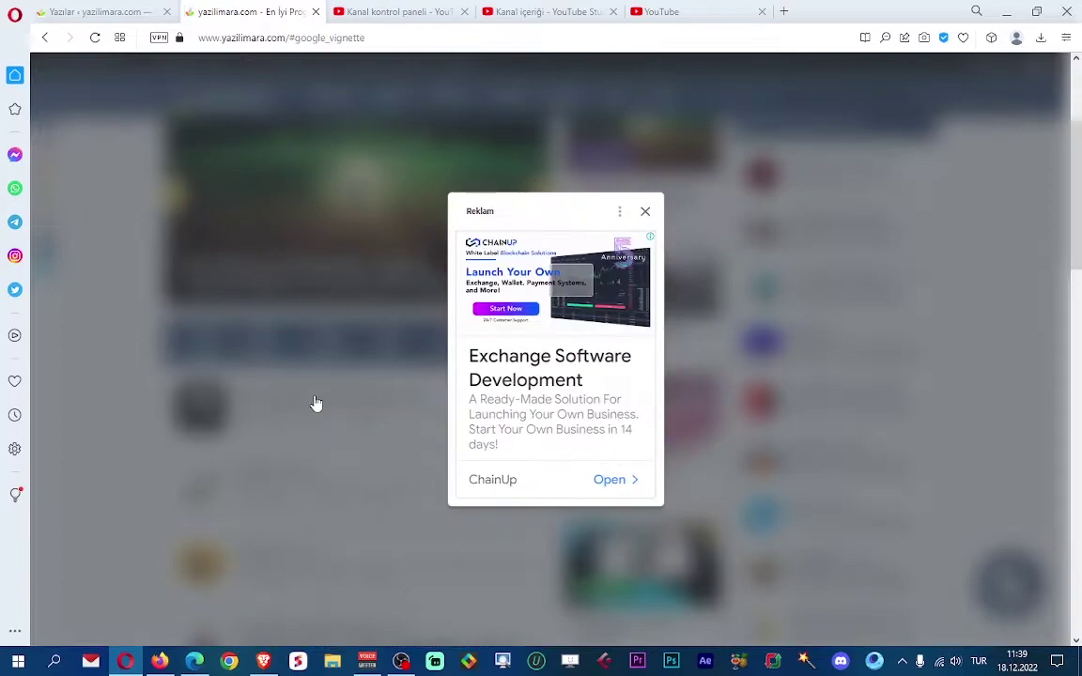
left_click(646, 211)
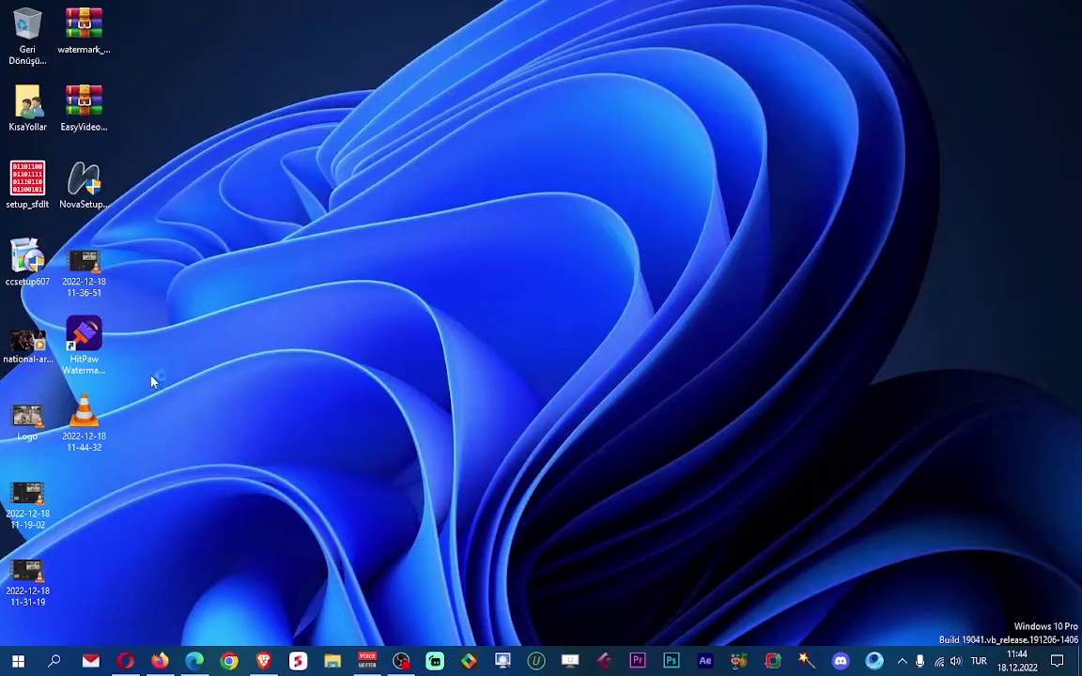
Step: Launch HitPaw Watermark Remover from the desktop and load the Logo video from the Masaüstü folder
left_click(101, 354)
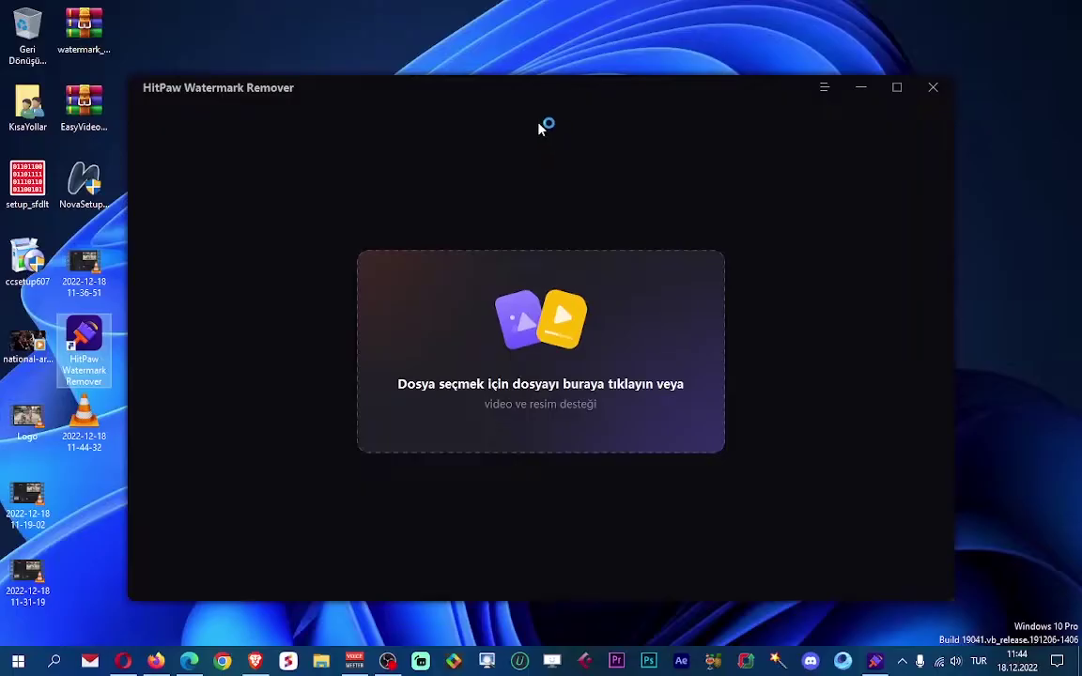
left_click_drag(519, 84, 545, 42)
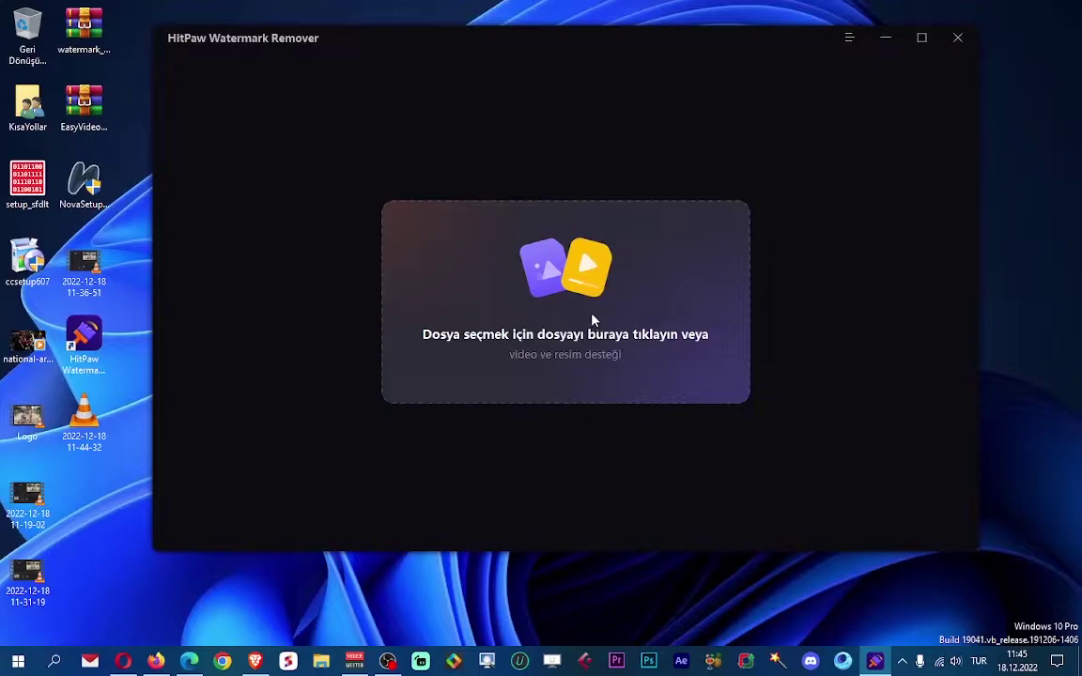
left_click(592, 322)
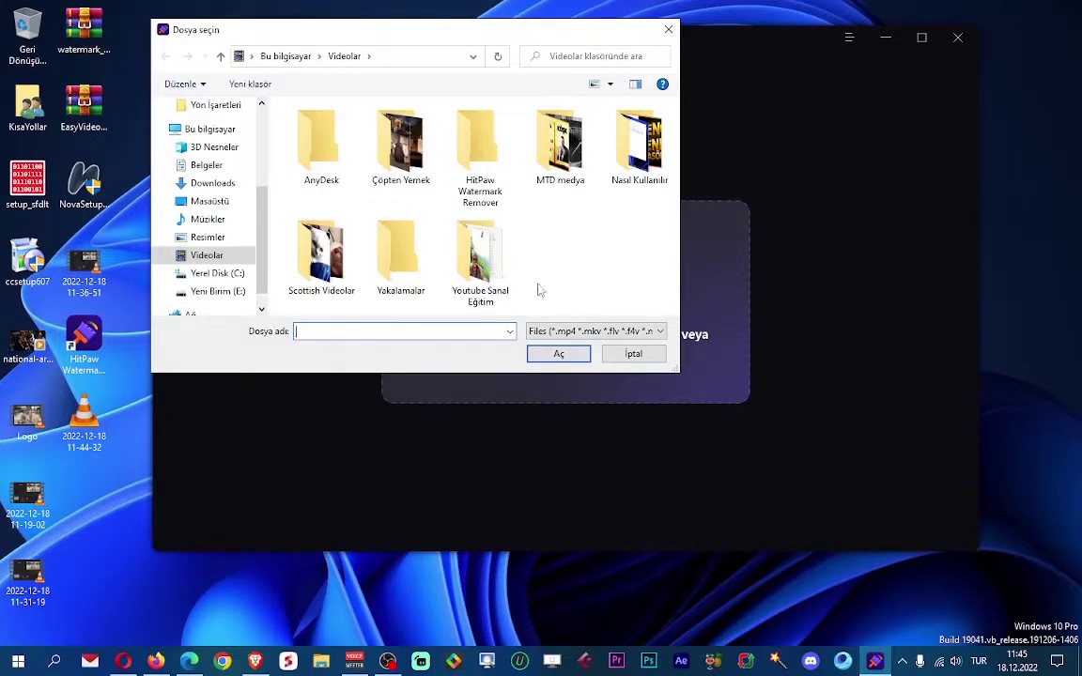
left_click(211, 201)
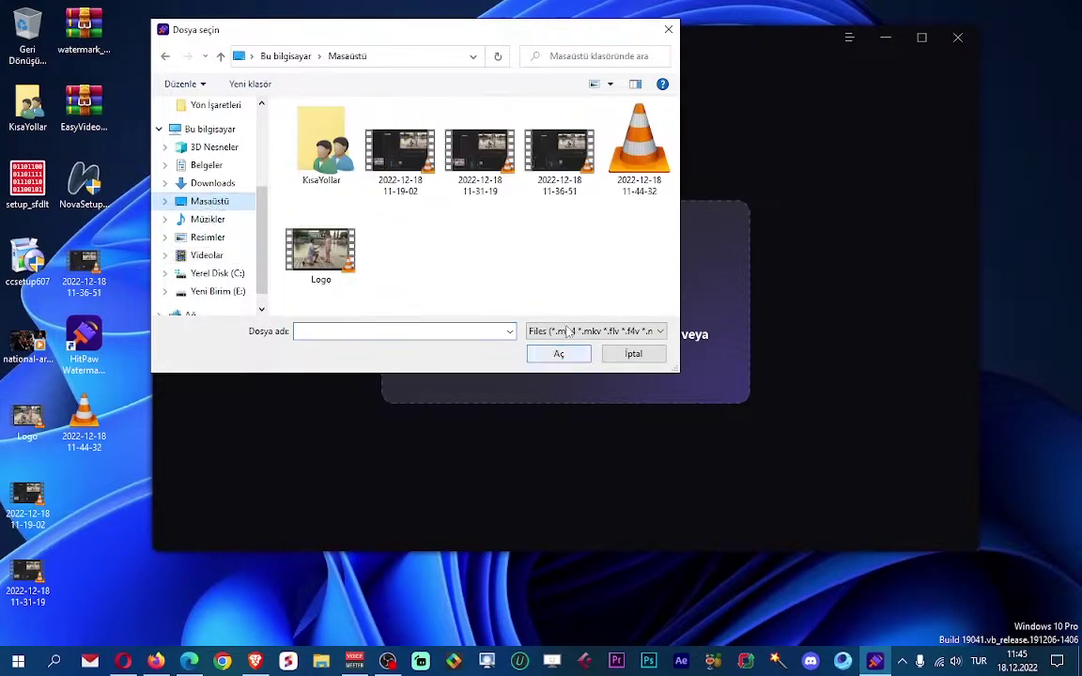
double_click(294, 248)
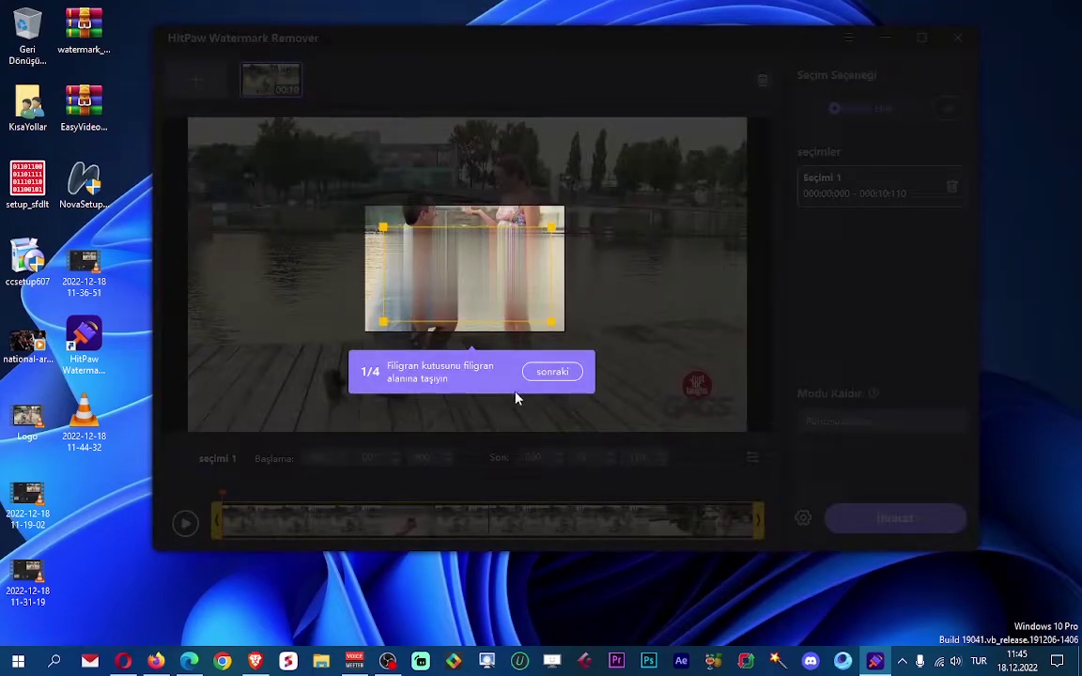
Step: Go through the four-part introductory guide and dismiss it
left_click(544, 371)
left_click(529, 449)
left_click(382, 471)
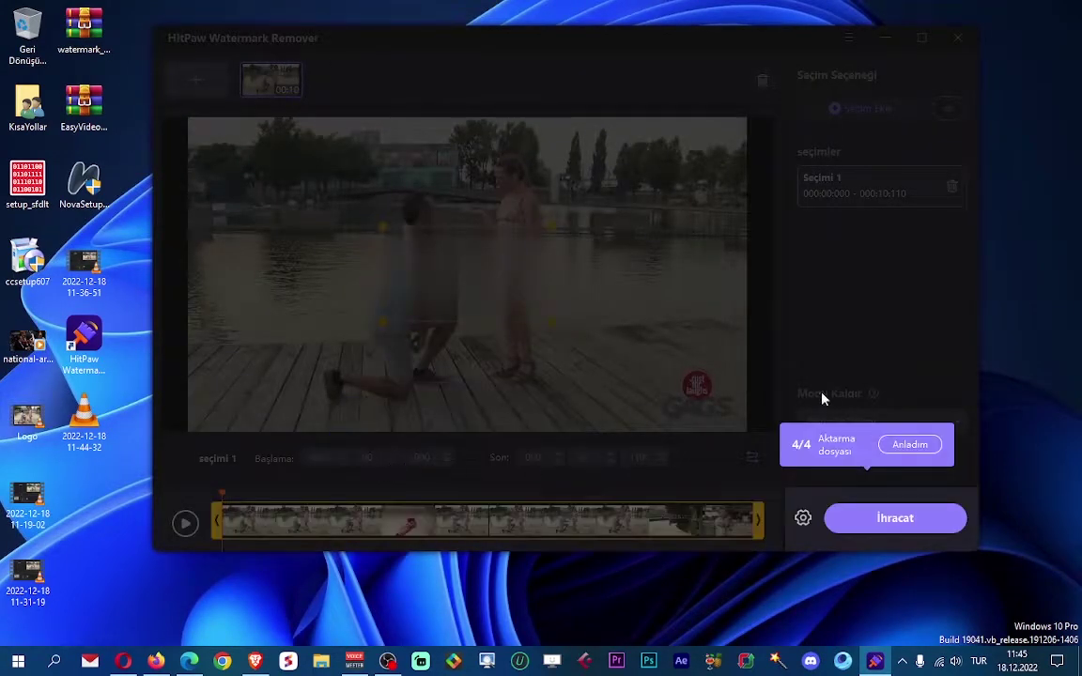
left_click(907, 444)
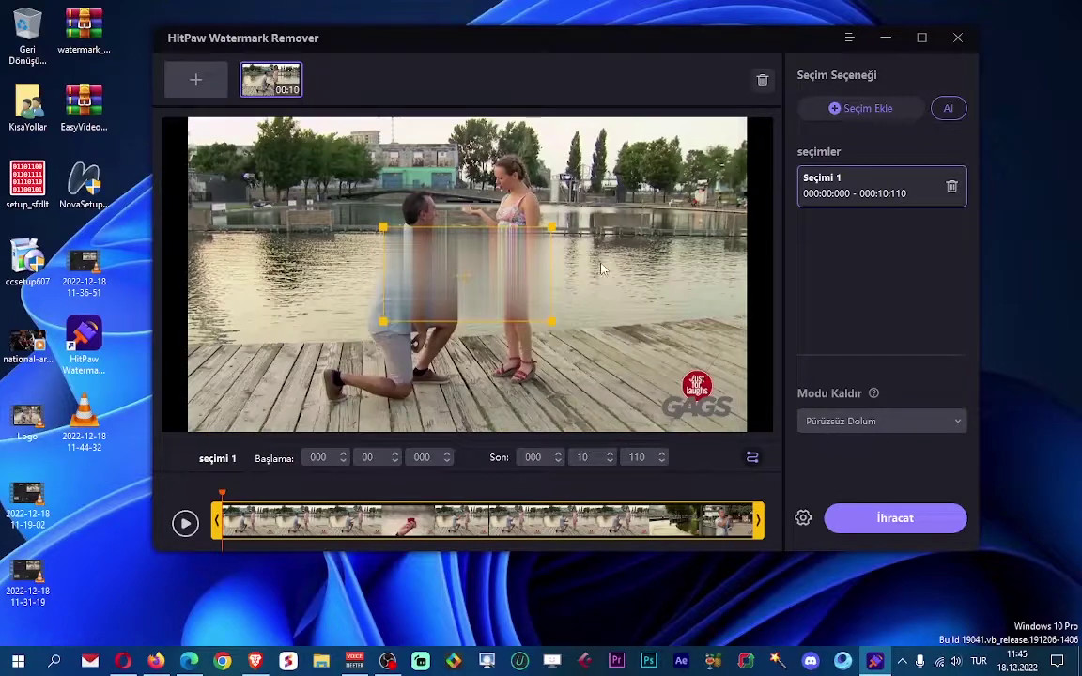
Step: Fit Seçimi 1 tightly over the Just for Laughs Gags watermark, export the video, and dismiss the save confirmation
left_click_drag(459, 265, 647, 367)
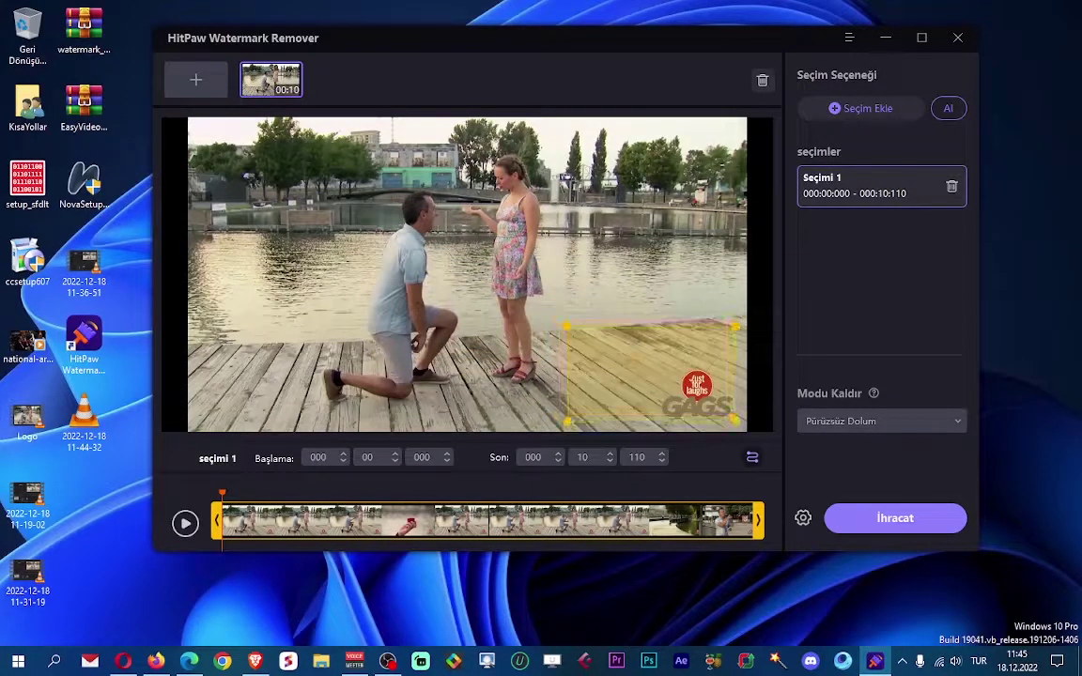
left_click_drag(571, 330, 661, 355)
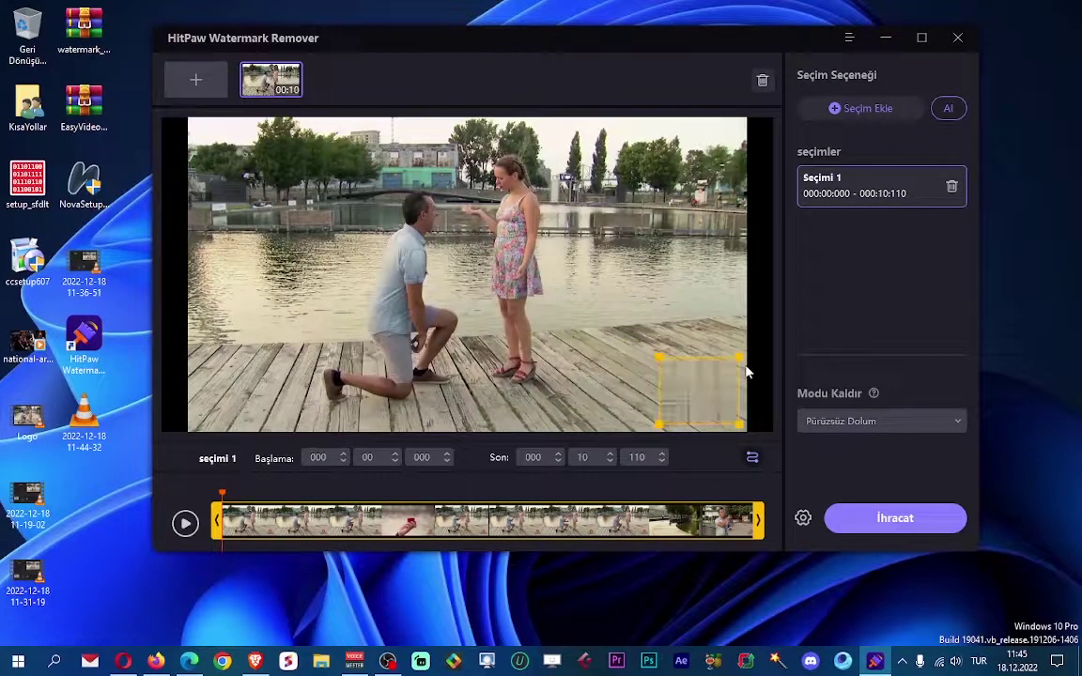
left_click_drag(739, 356, 734, 367)
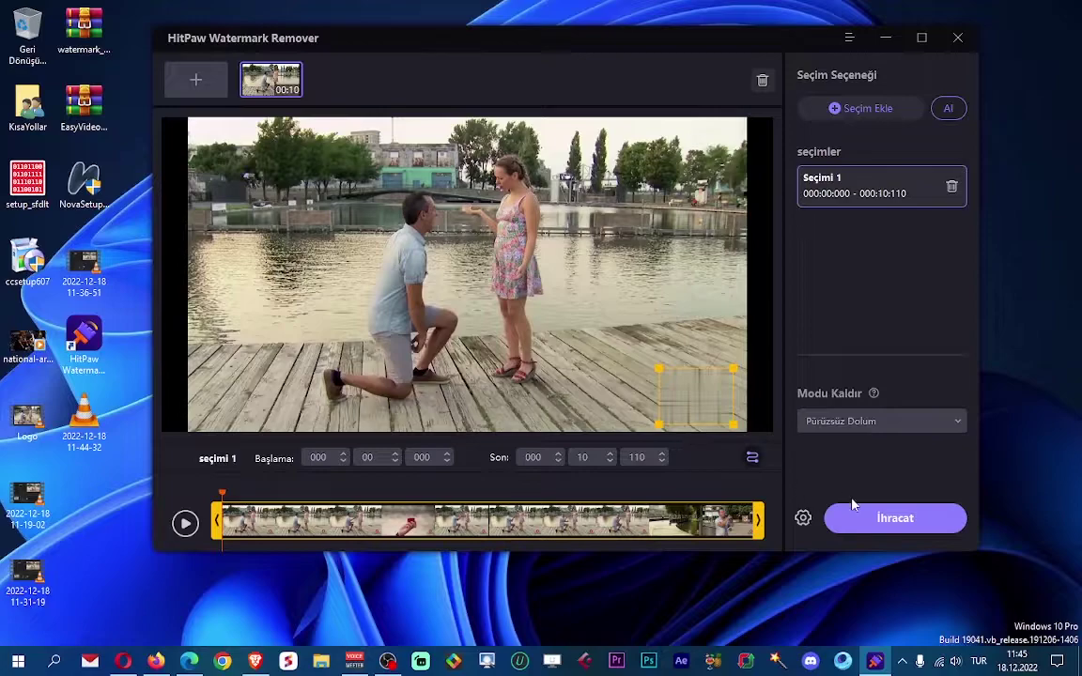
left_click(873, 523)
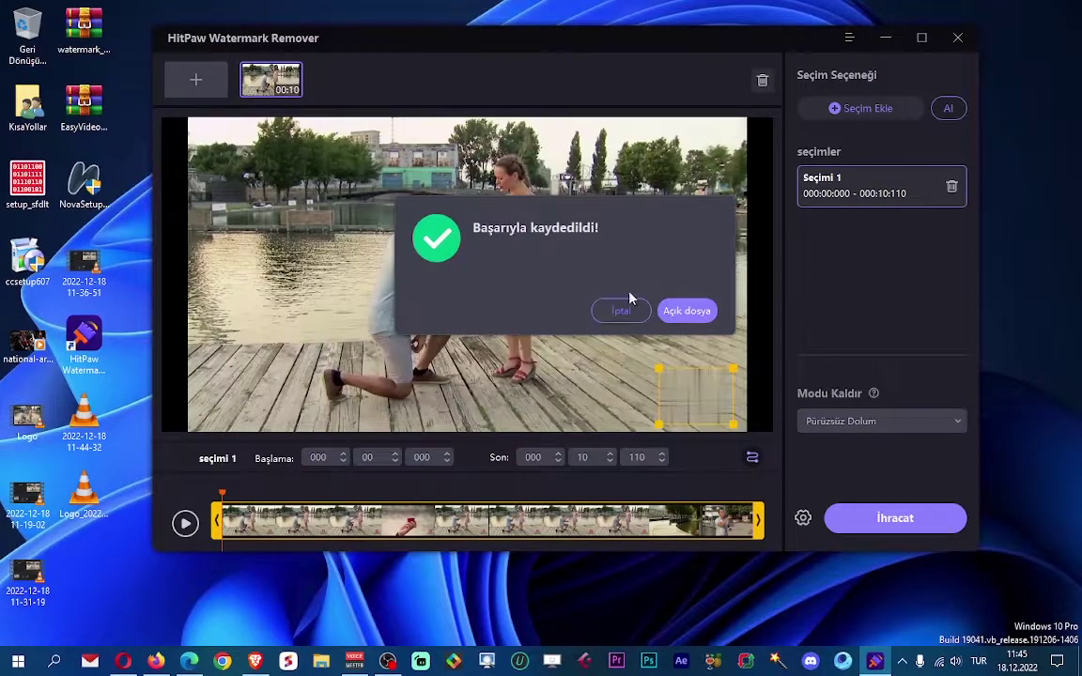
left_click(628, 308)
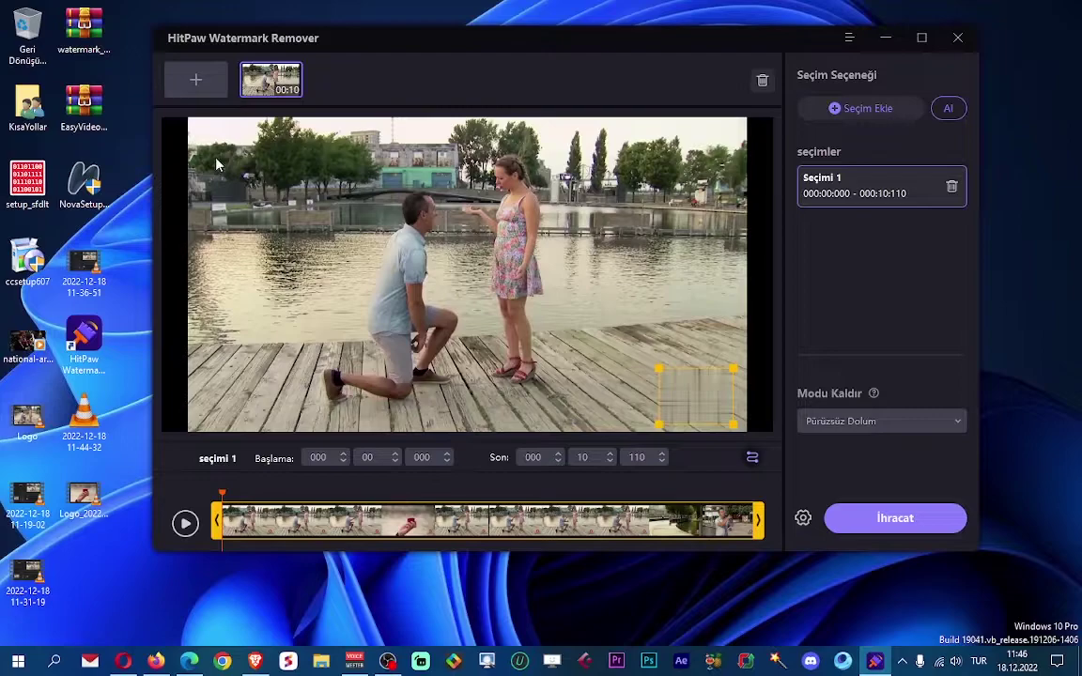
Step: Nudge the watermark selection, place a second selection over the picture's upper-left corner, and export the video again
mouse_move(695, 396)
left_mouse_down()
mouse_move(545, 353)
mouse_move(286, 220)
mouse_move(700, 398)
left_mouse_up()
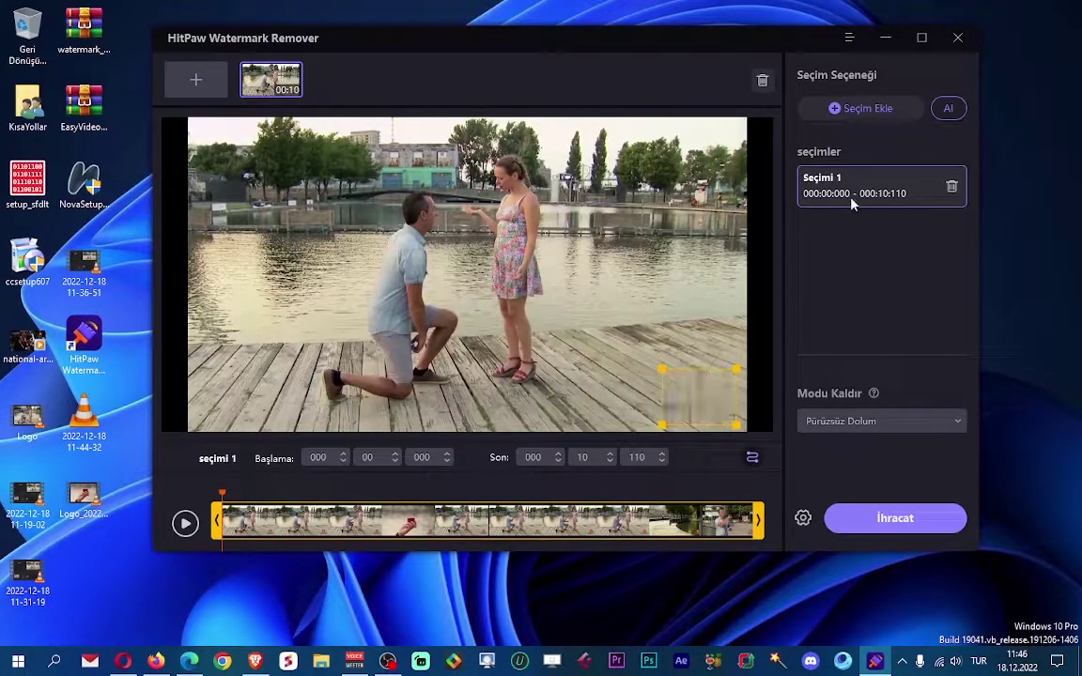
left_click(849, 112)
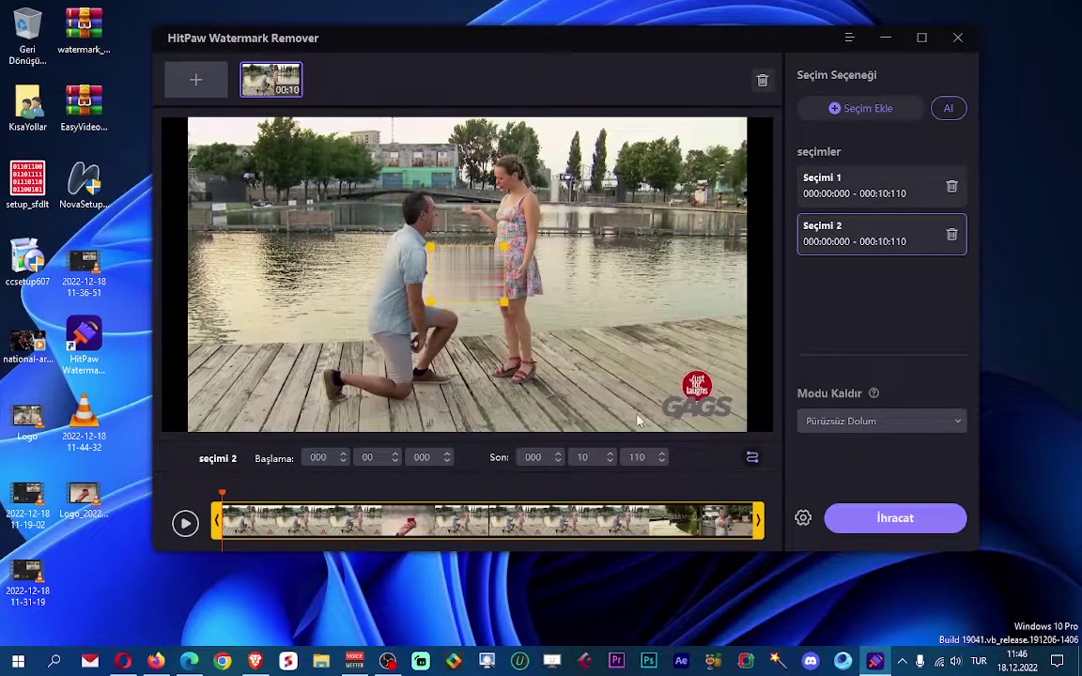
left_click_drag(475, 288, 234, 167)
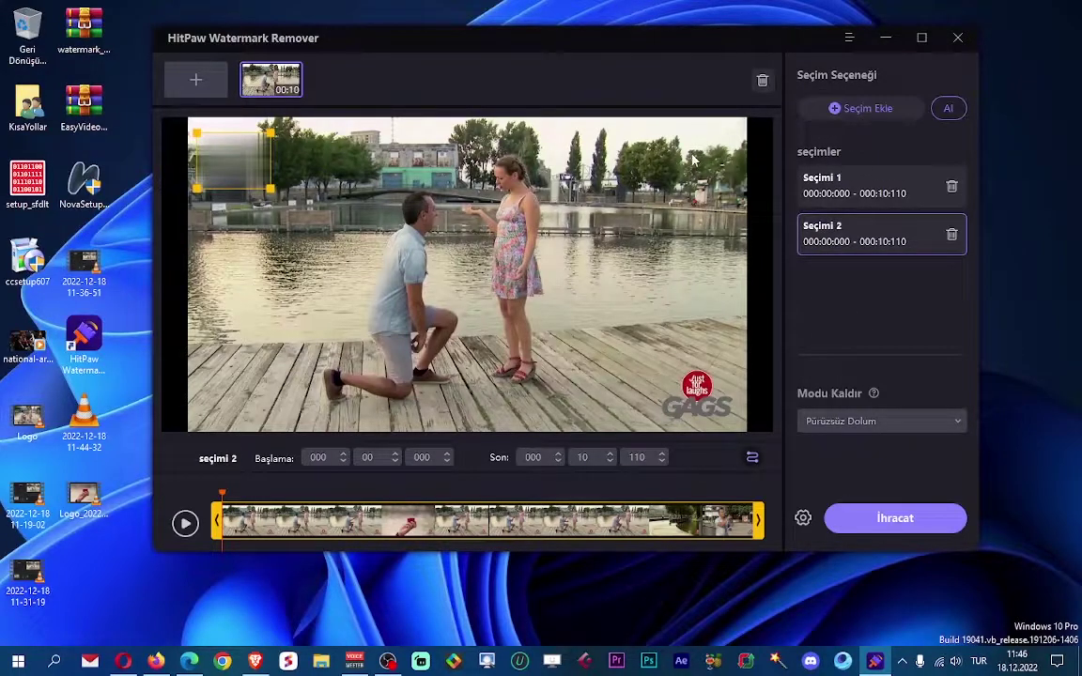
left_click(895, 521)
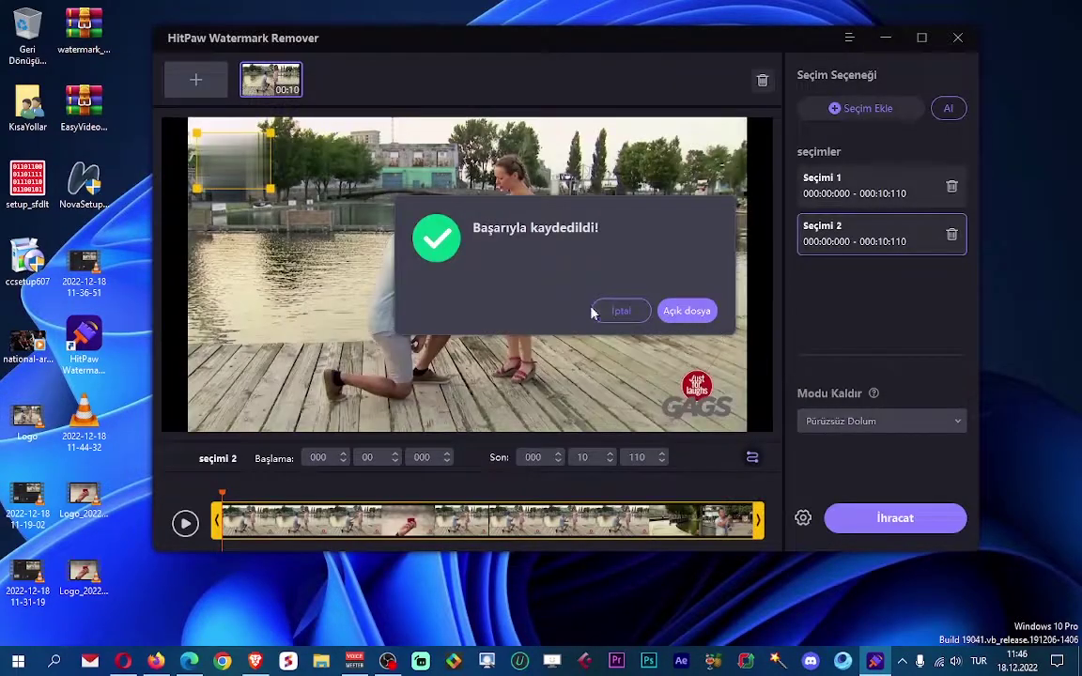
left_click(620, 309)
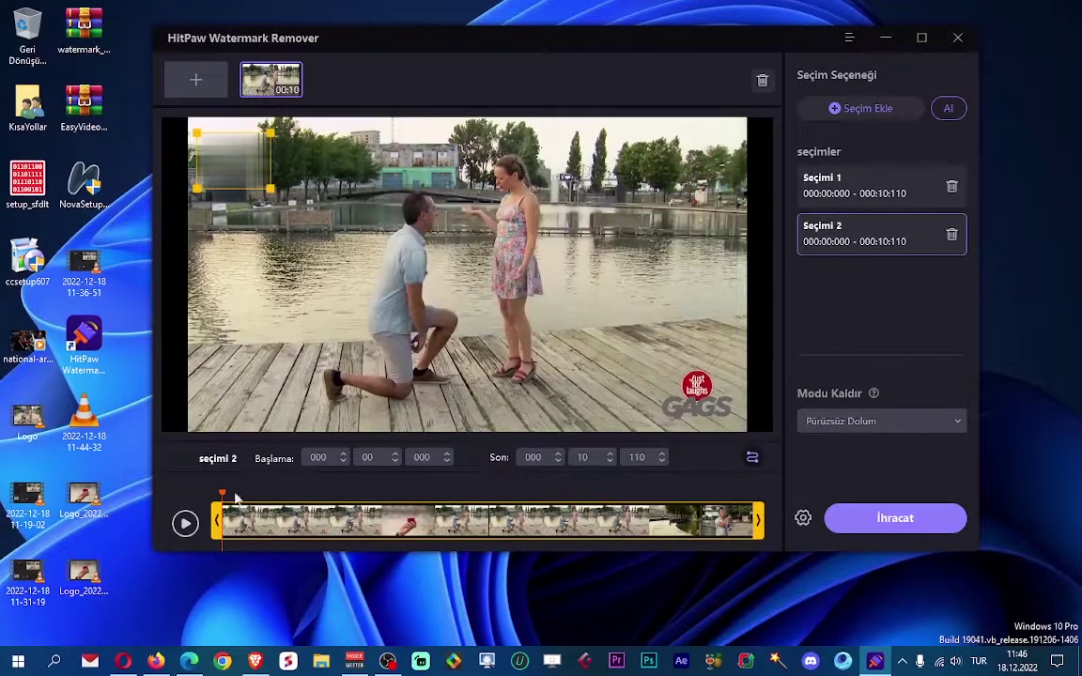
Step: Play the exported videos Logo_2022-12-18_11-45-51.mp4 and Logo_2022-12-18_11-46-35.mp4 from the desktop in VLC to check the removal areas
double_click(80, 498)
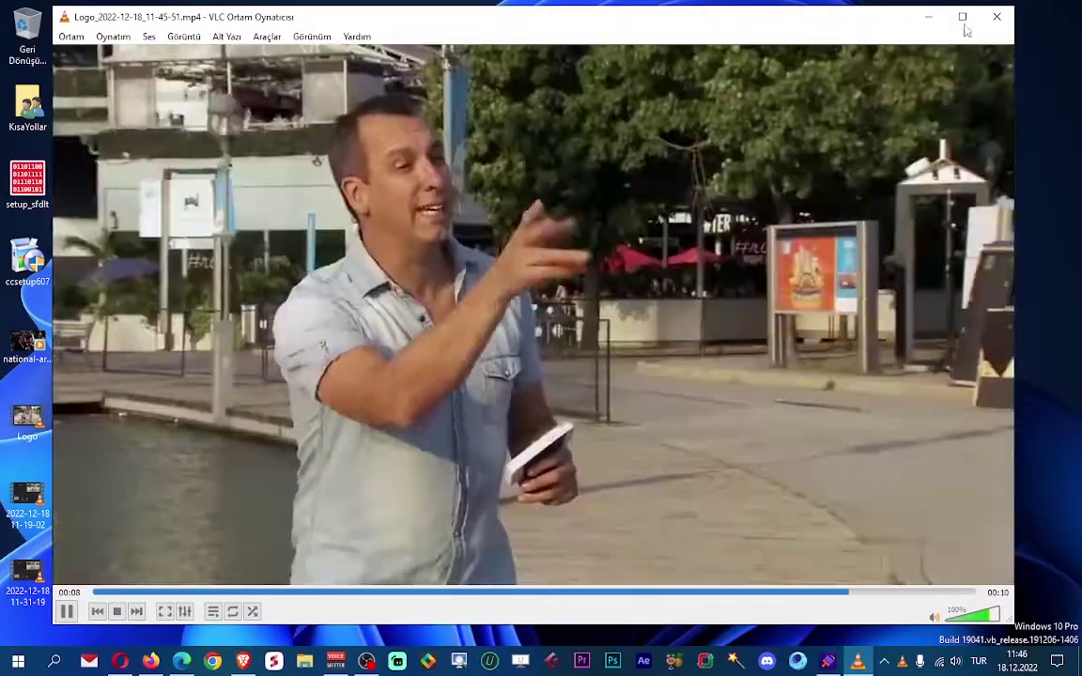
left_click(997, 16)
double_click(83, 502)
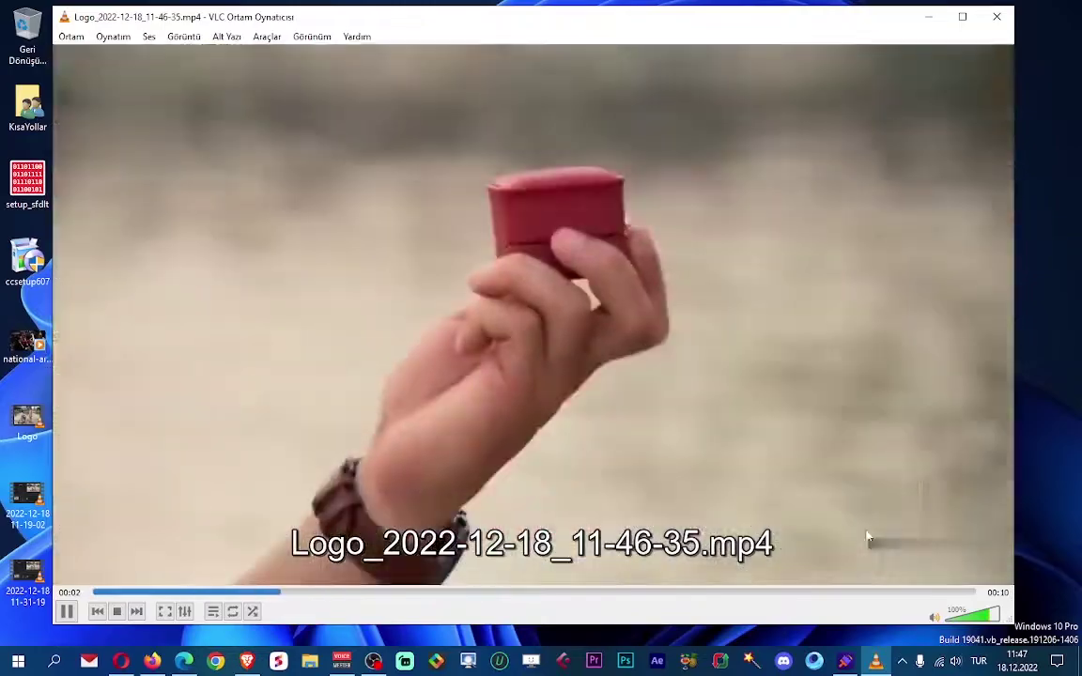